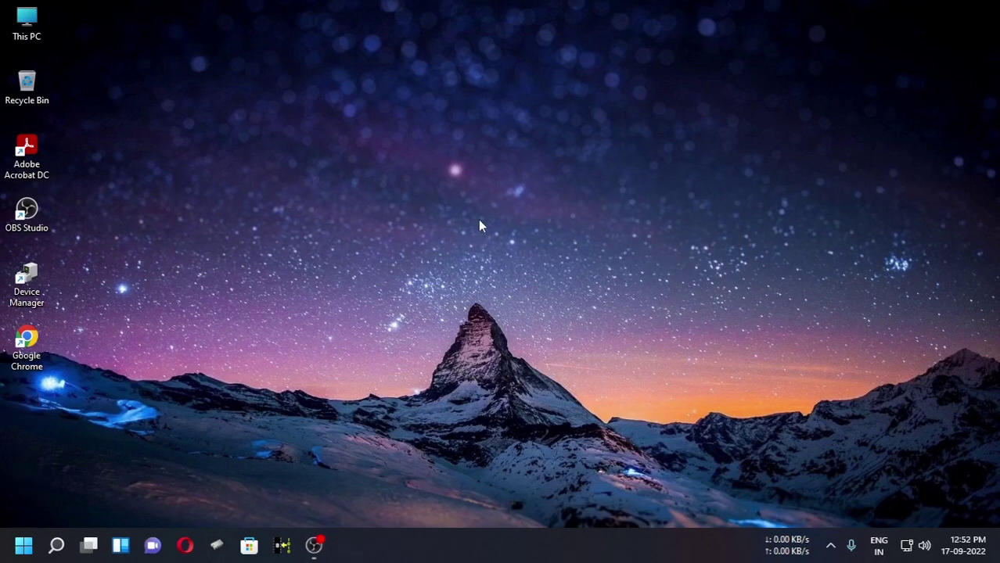
Open Control Panel in Category view on System and Security, scrolled down to Windows Tools
{"action": "left_click", "coordinate": [31, 549]}
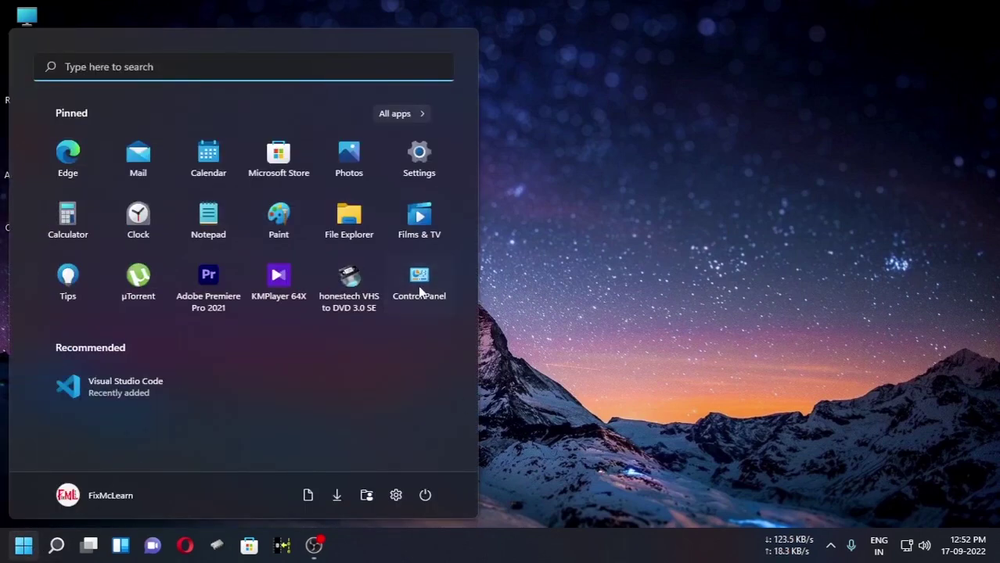
{"action": "left_click", "coordinate": [425, 297]}
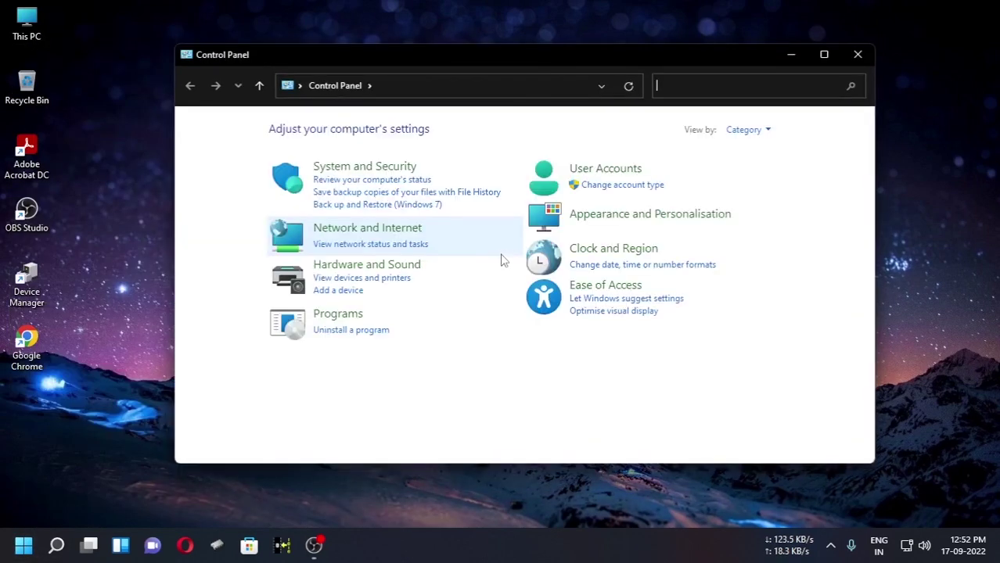
{"action": "left_click", "coordinate": [749, 131]}
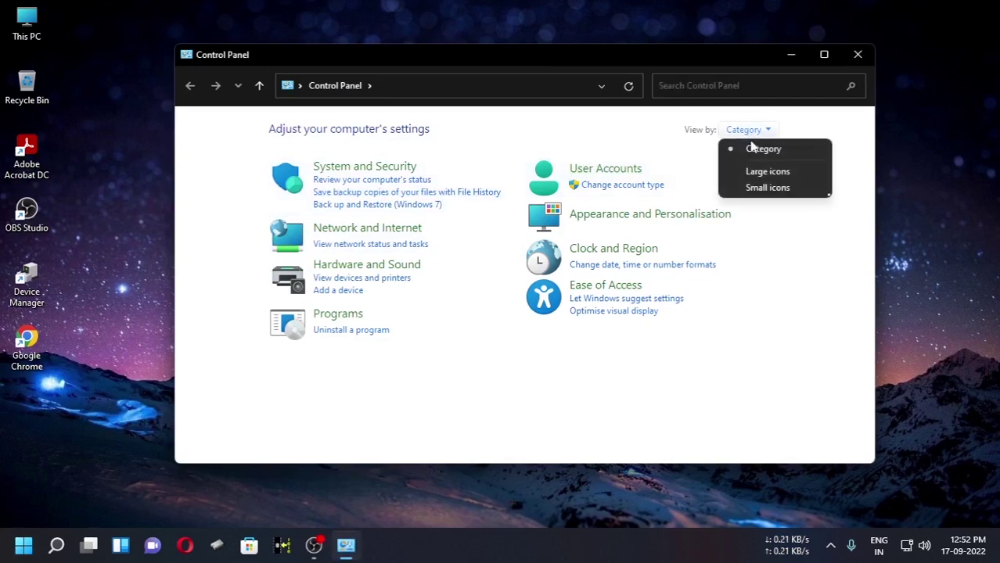
{"action": "left_click", "coordinate": [750, 148]}
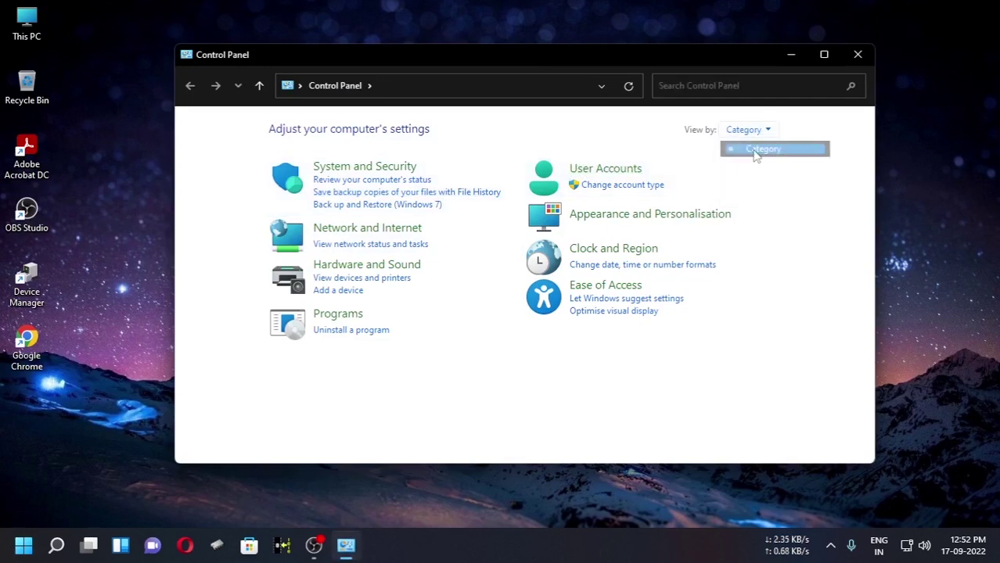
{"action": "left_click", "coordinate": [351, 174]}
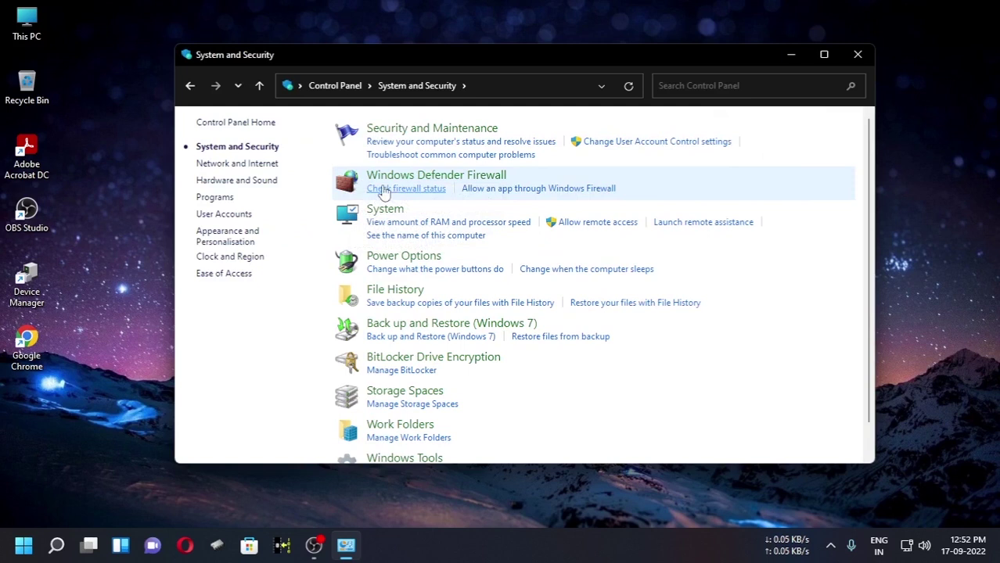
{"action": "scroll", "coordinate": [637, 380], "scroll_direction": "down", "scroll_amount": 2}
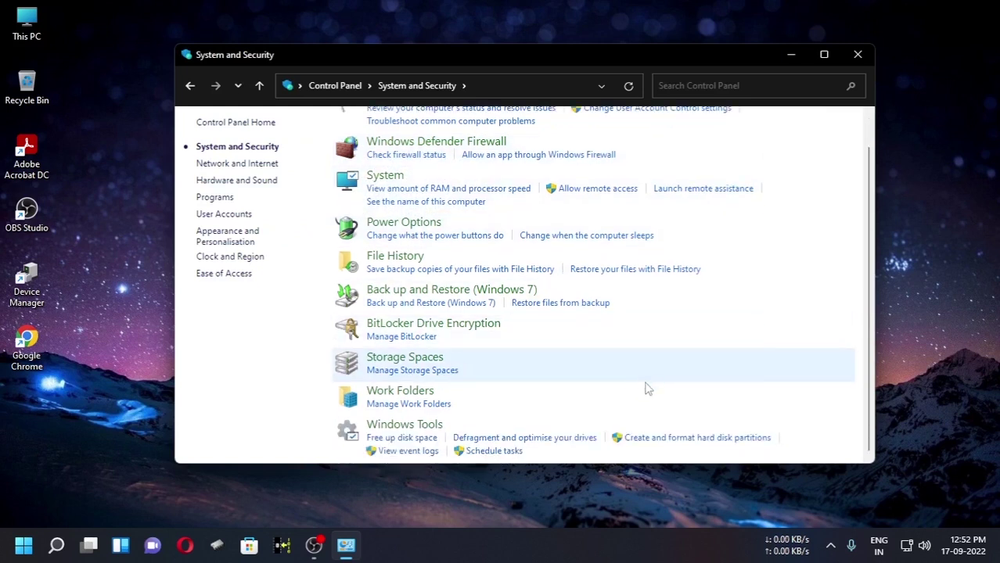
Open Disk Management and initialise Disk 0 with the GPT partition style
{"action": "left_click", "coordinate": [659, 441]}
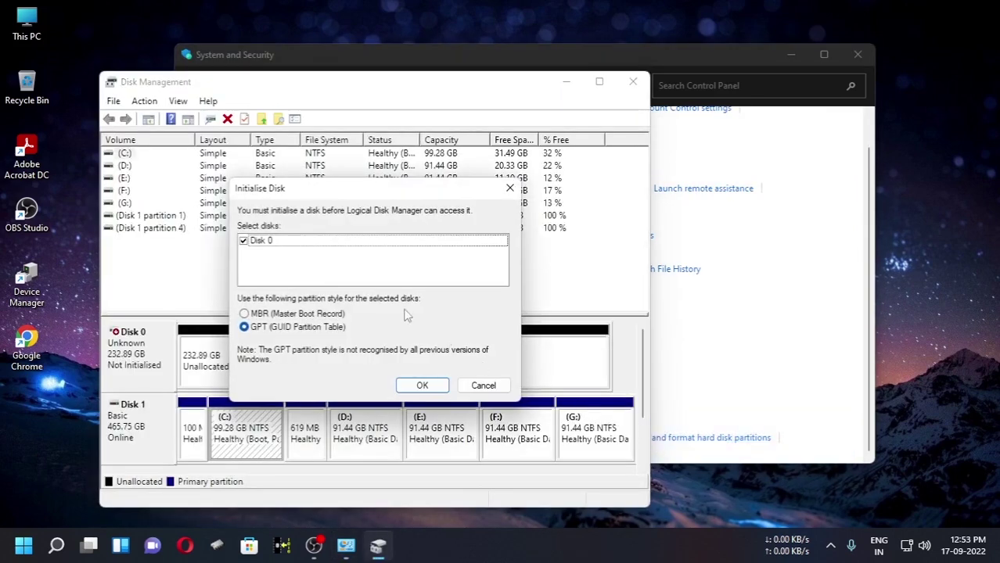
{"action": "left_click_drag", "start_coordinate": [343, 198], "coordinate": [338, 162]}
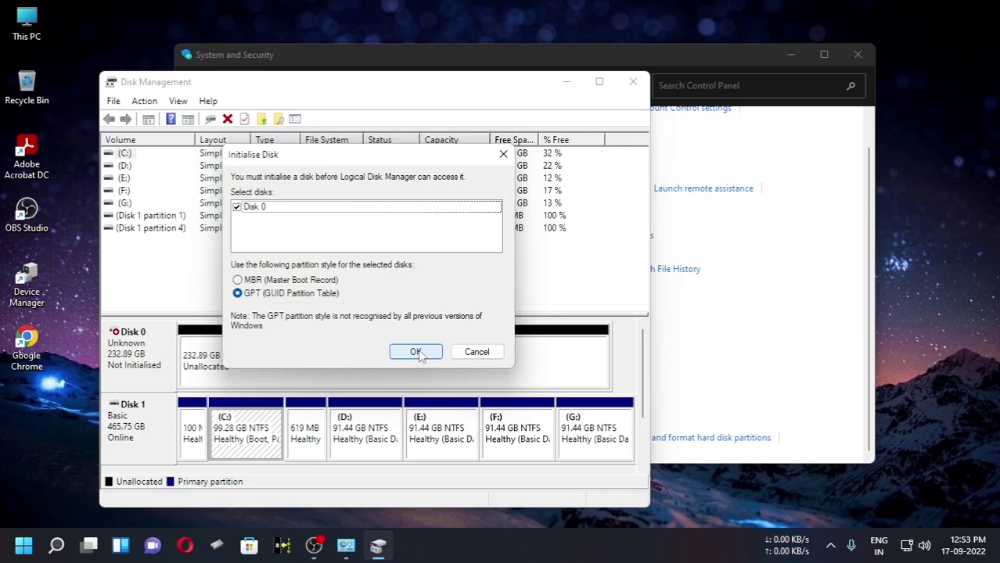
{"action": "left_click", "coordinate": [292, 295]}
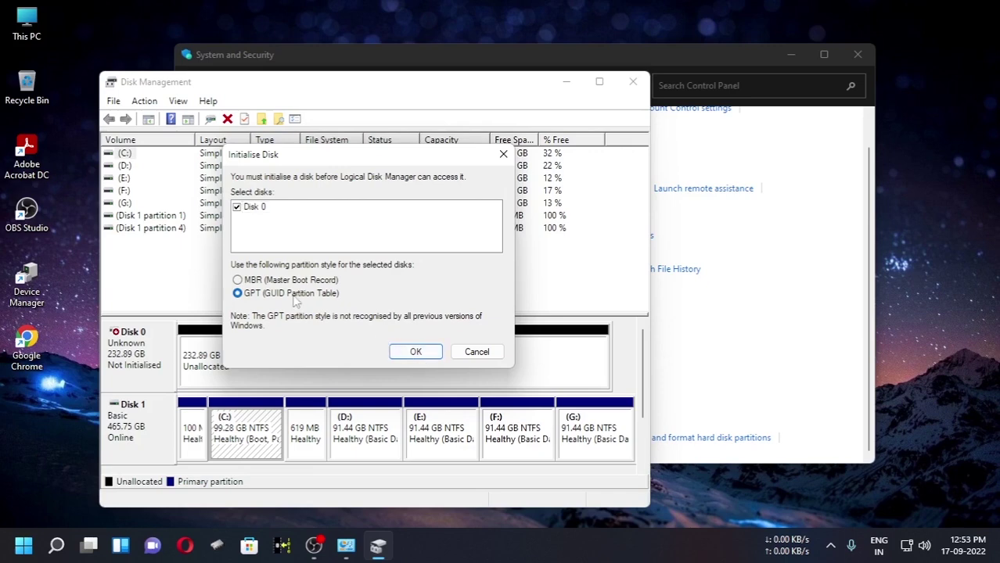
{"action": "left_click", "coordinate": [413, 353]}
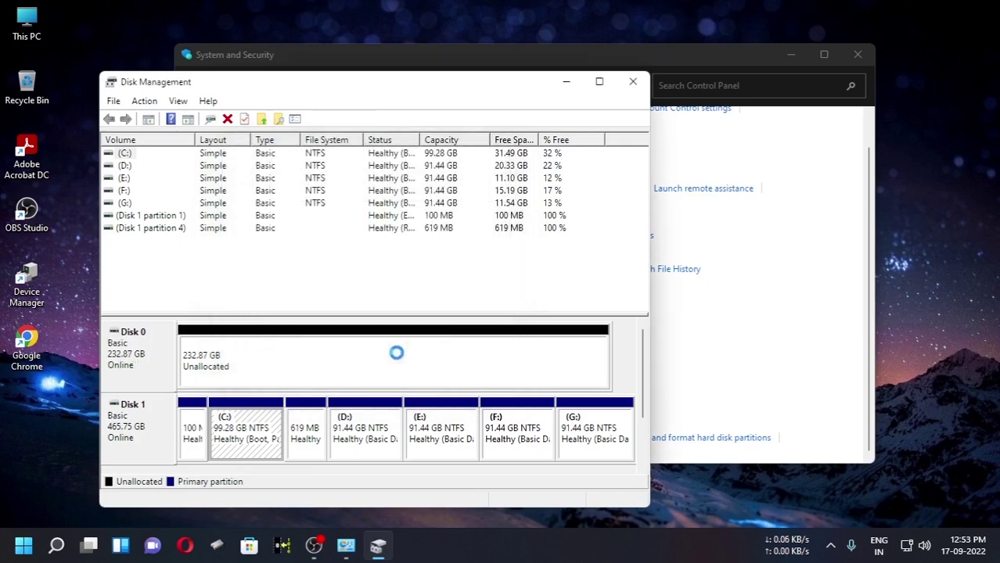
Inspect Disk 0's 232.87 GB unallocated space and open This PC alongside to compare drives C–G
{"action": "left_click", "coordinate": [305, 361]}
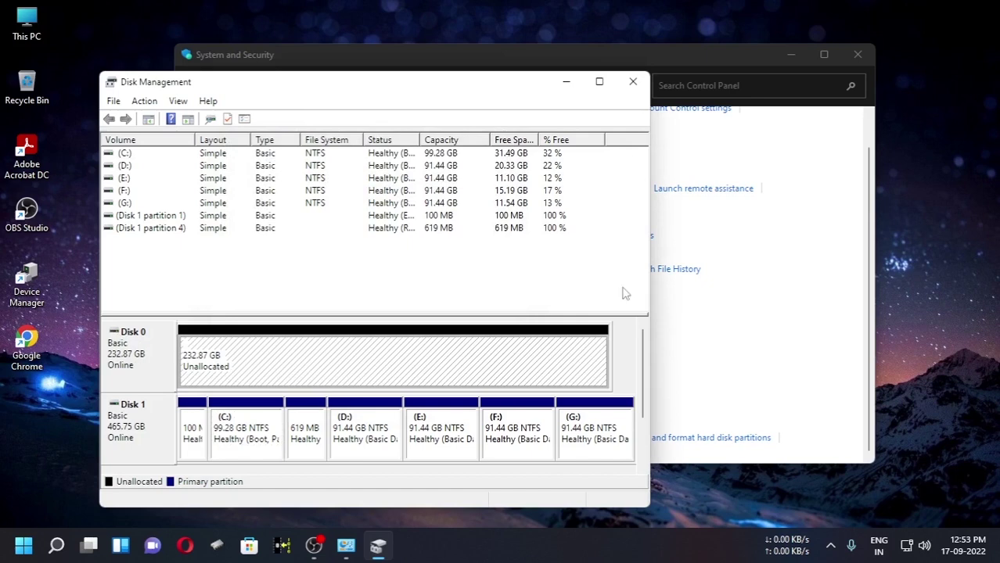
{"action": "left_click", "coordinate": [599, 82]}
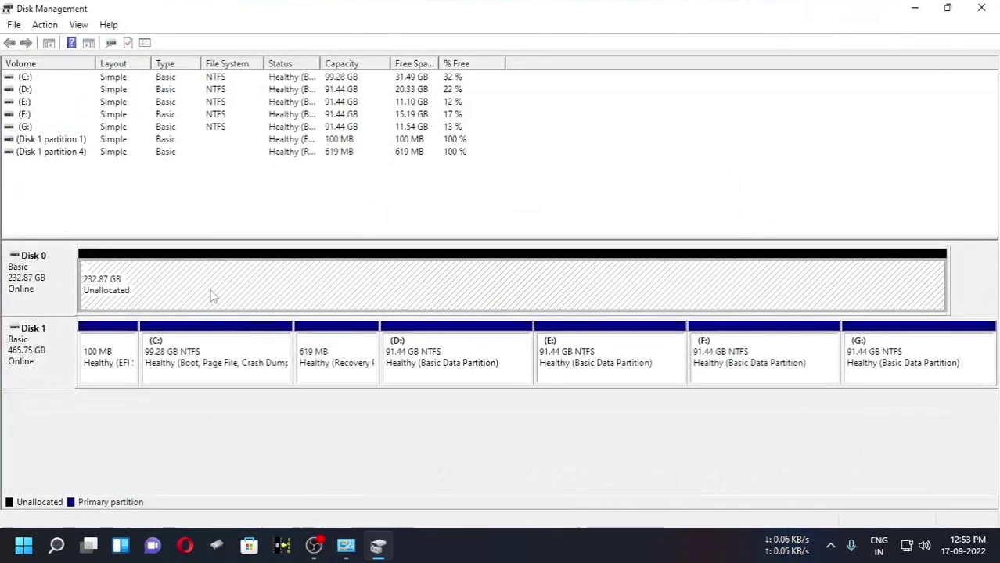
{"action": "left_click", "coordinate": [195, 444]}
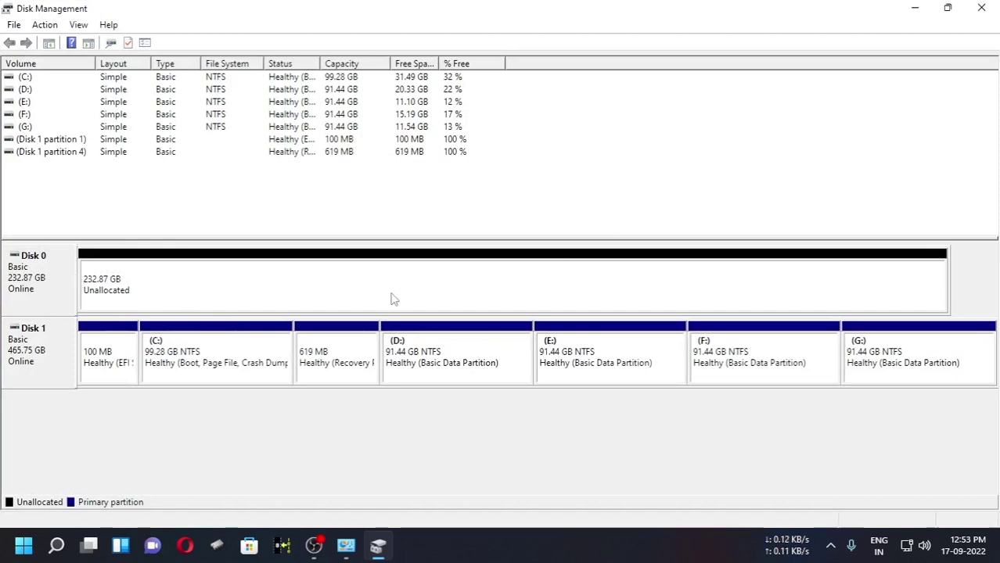
{"action": "left_click", "coordinate": [948, 8]}
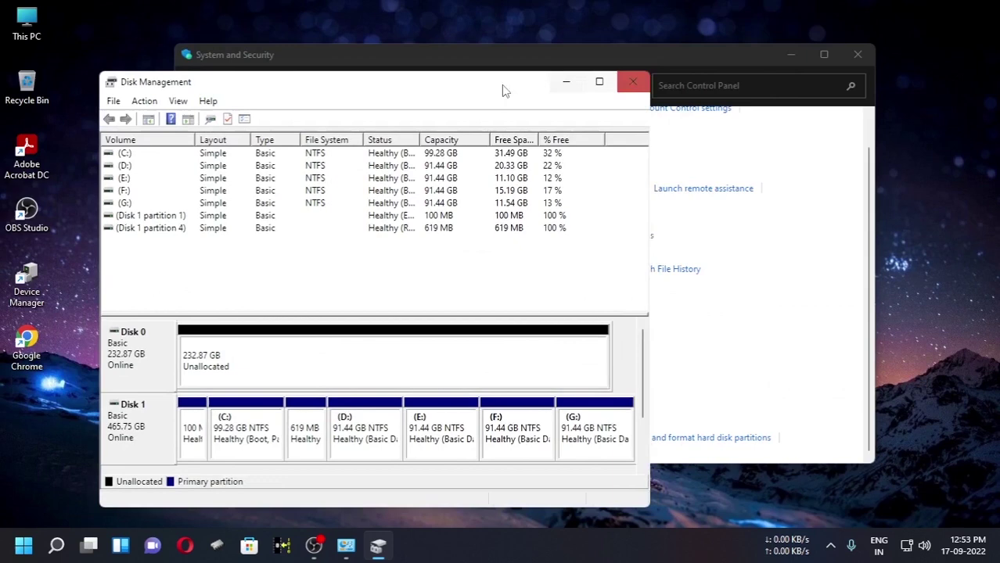
{"action": "double_click", "coordinate": [31, 23]}
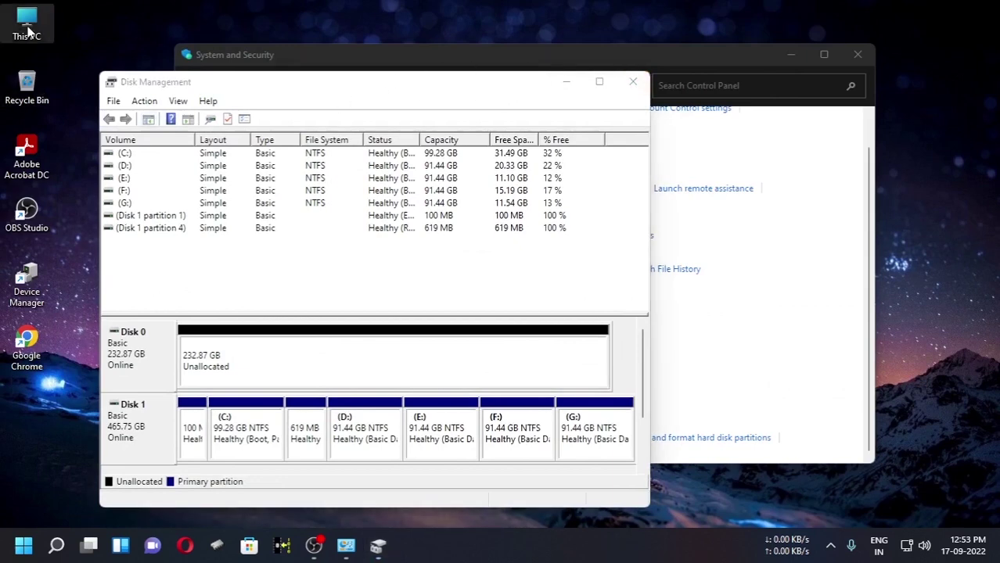
{"action": "left_click_drag", "start_coordinate": [192, 67], "coordinate": [519, 59]}
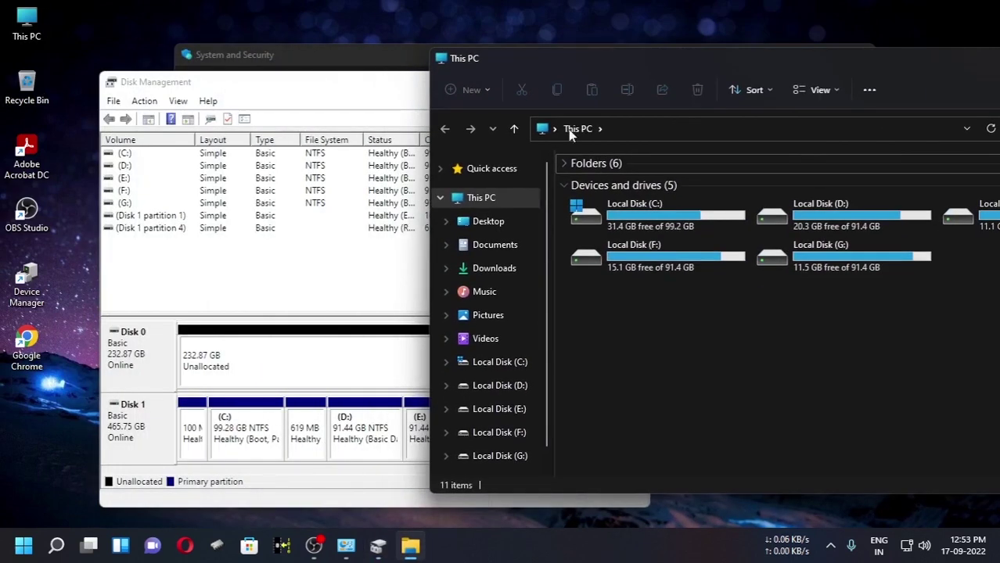
{"action": "left_click_drag", "start_coordinate": [723, 64], "coordinate": [630, 54]}
Create a 238458 MB NTFS New Volume (H:) on Disk 0 and check it in This PC
{"action": "left_click", "coordinate": [296, 105]}
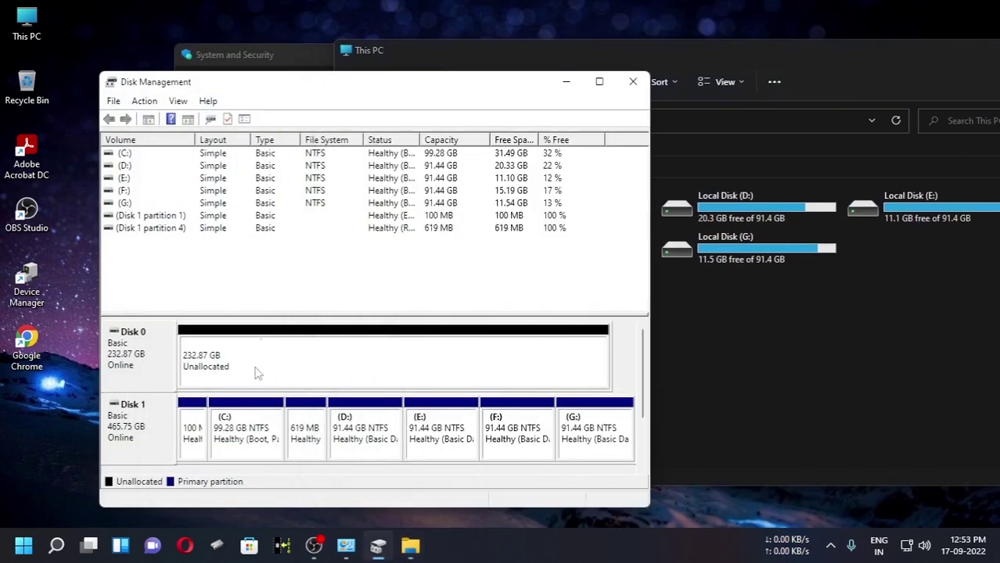
{"action": "right_click", "coordinate": [258, 383]}
{"action": "left_click", "coordinate": [316, 388]}
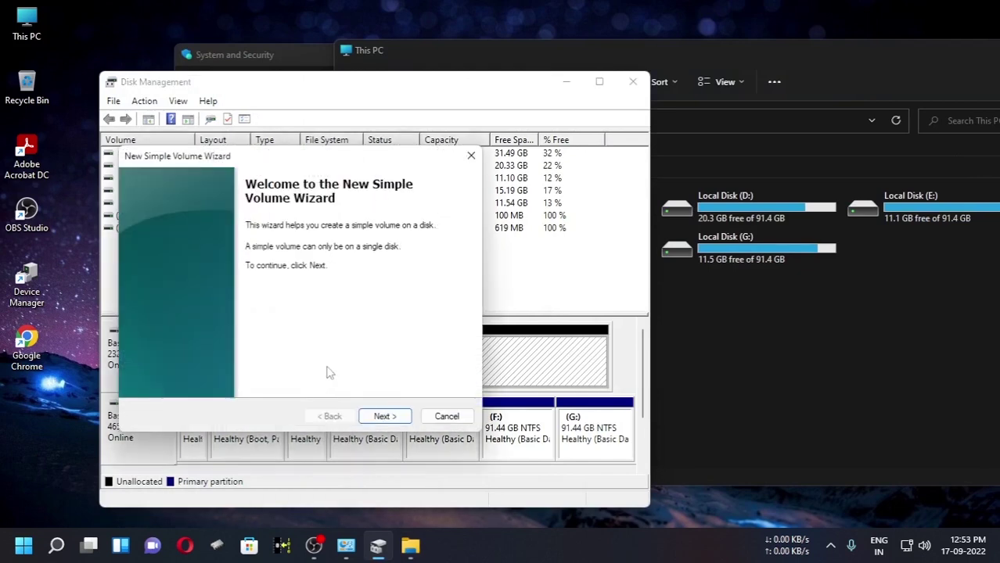
{"action": "left_click", "coordinate": [382, 416]}
{"action": "left_click", "coordinate": [382, 416]}
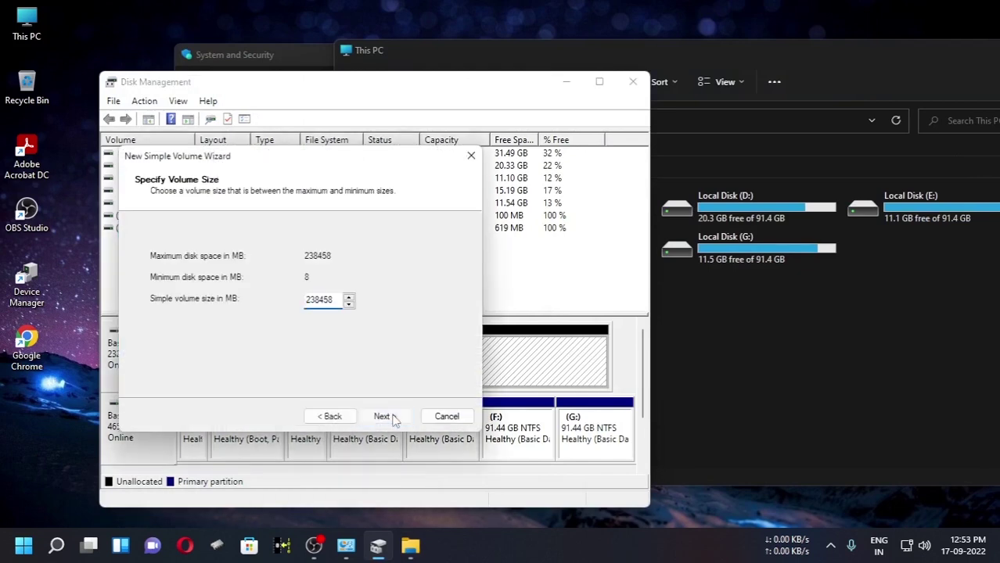
{"action": "left_click", "coordinate": [383, 416]}
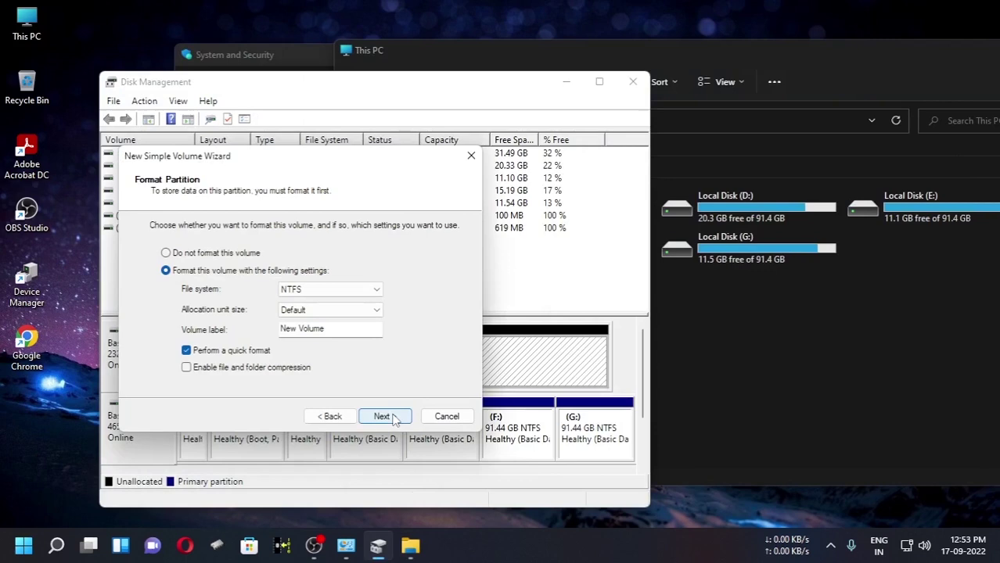
{"action": "left_click", "coordinate": [382, 416]}
{"action": "left_click", "coordinate": [384, 415]}
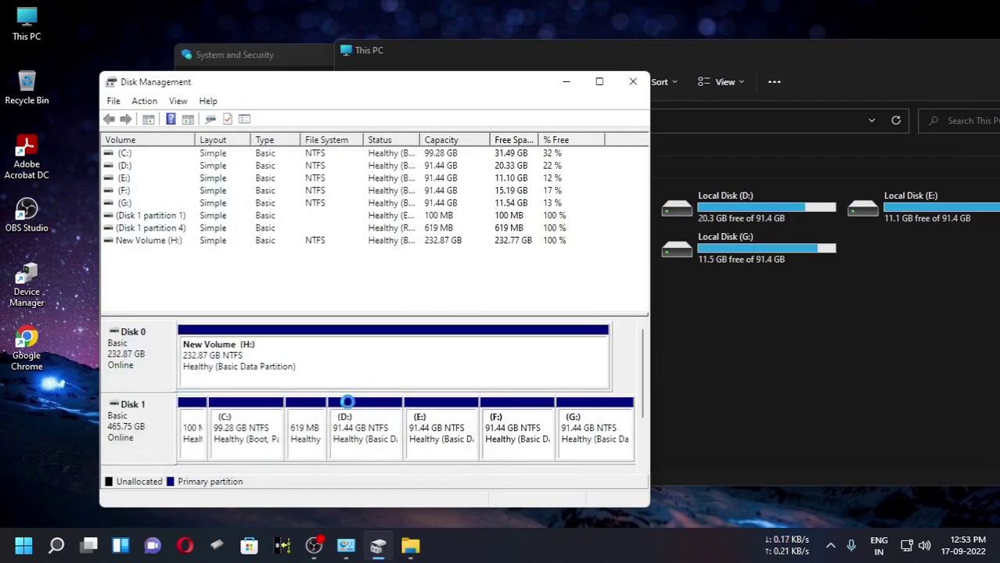
{"action": "left_click", "coordinate": [908, 250]}
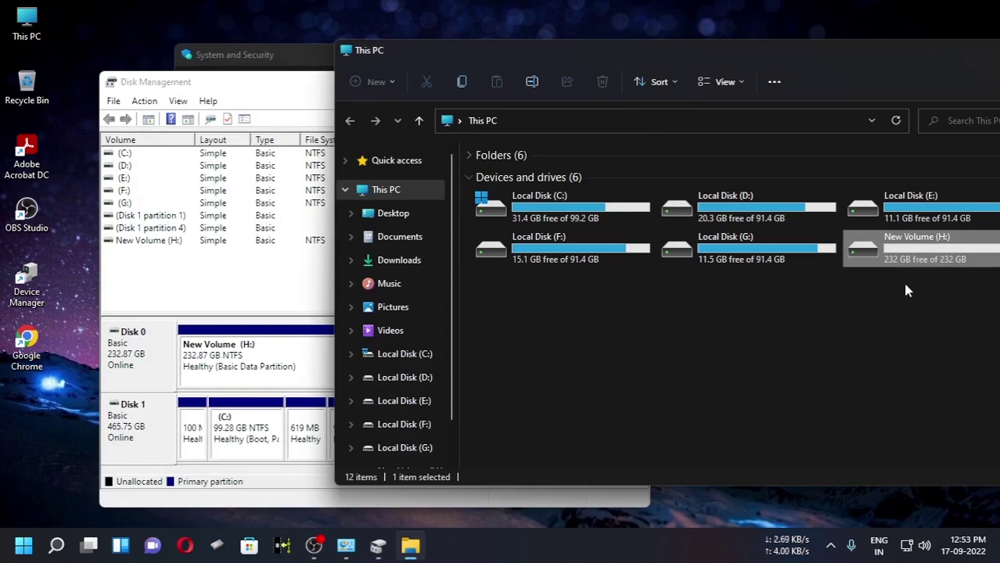
Delete New Volume (H:) so Disk 0 is unallocated again, then close Disk Management
{"action": "left_click", "coordinate": [245, 275]}
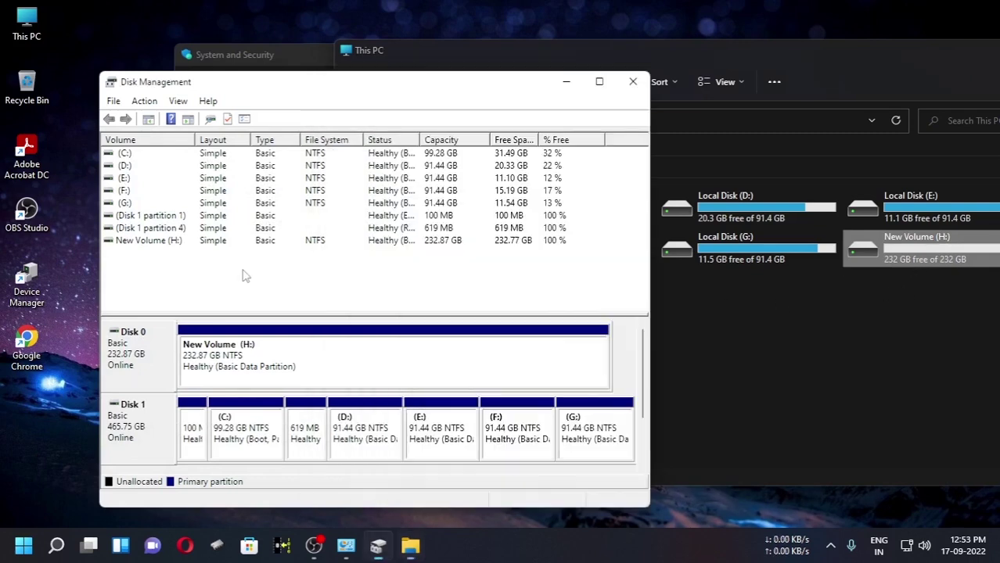
{"action": "right_click", "coordinate": [243, 357]}
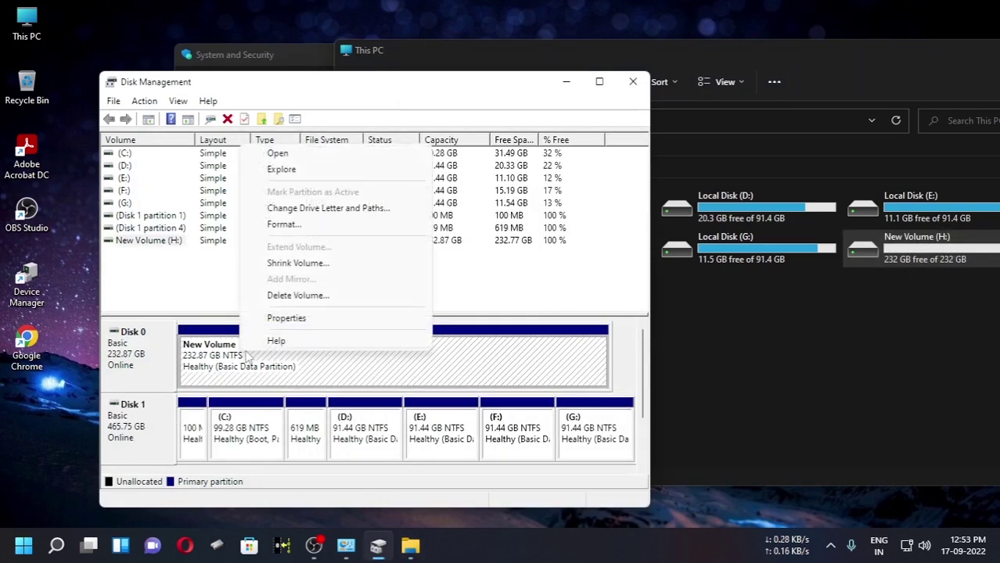
{"action": "left_click", "coordinate": [290, 294]}
{"action": "left_click", "coordinate": [547, 319]}
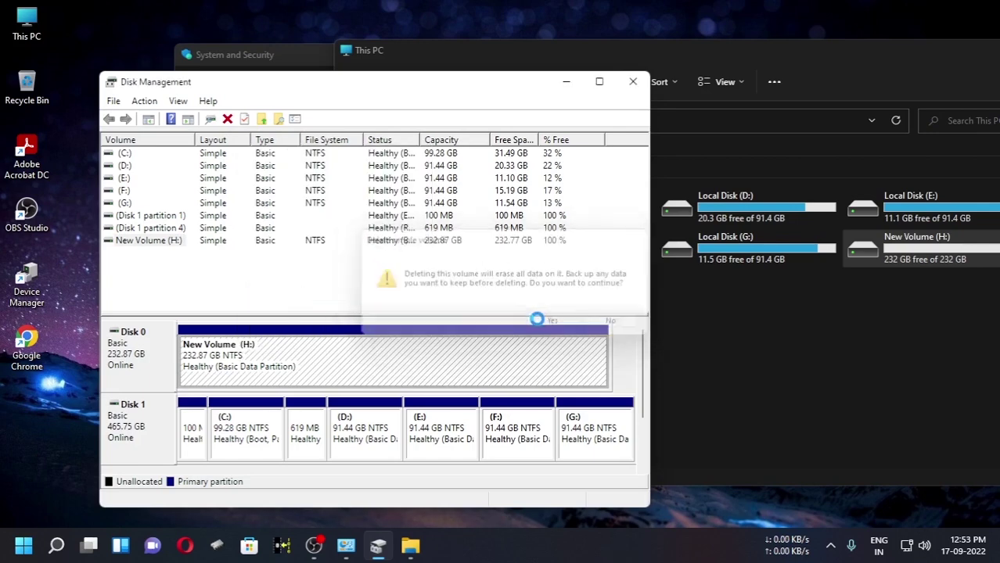
{"action": "left_click", "coordinate": [633, 81]}
{"action": "left_click_drag", "start_coordinate": [734, 62], "coordinate": [509, 76]}
Close This PC and Control Panel, then search Google for 'macrium reflect'
{"action": "left_click", "coordinate": [897, 68]}
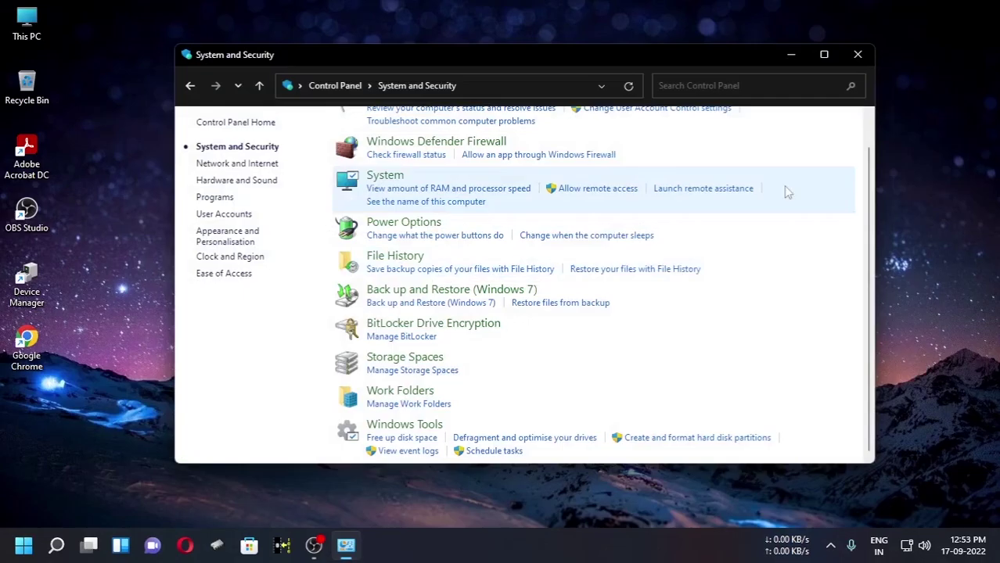
{"action": "left_click", "coordinate": [858, 55]}
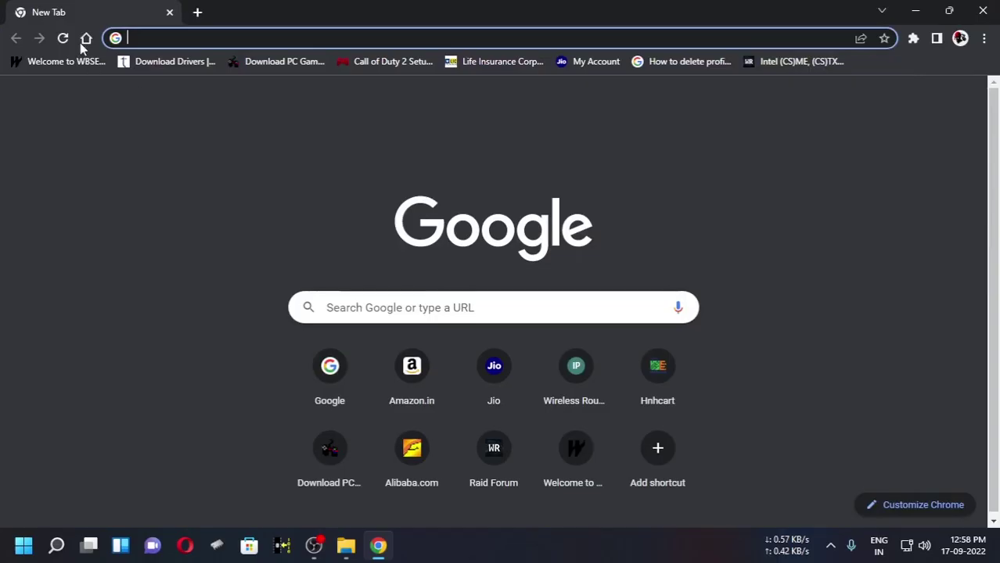
{"action": "left_click", "coordinate": [86, 37]}
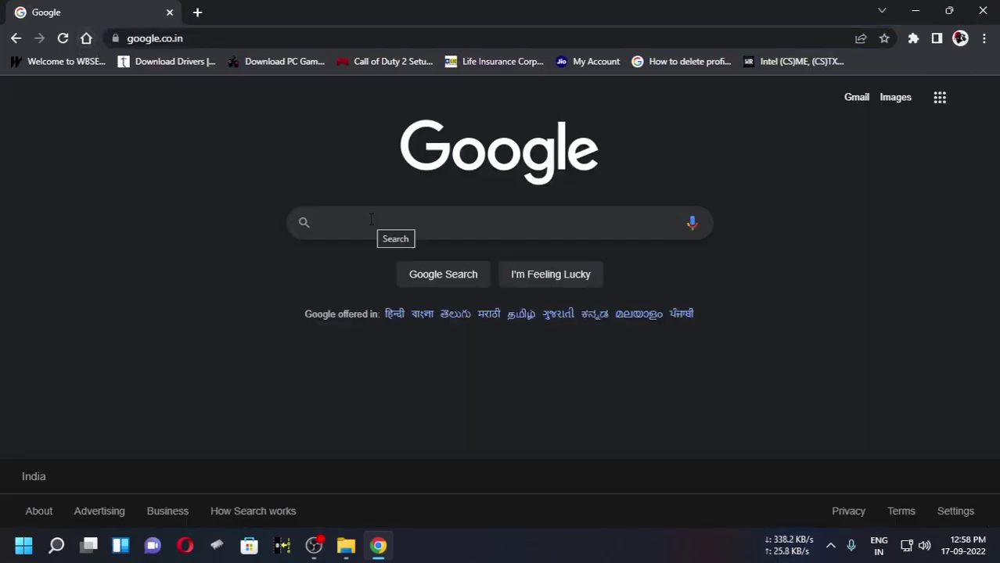
{"action": "left_click", "coordinate": [394, 222]}
{"action": "type", "text": "m"}
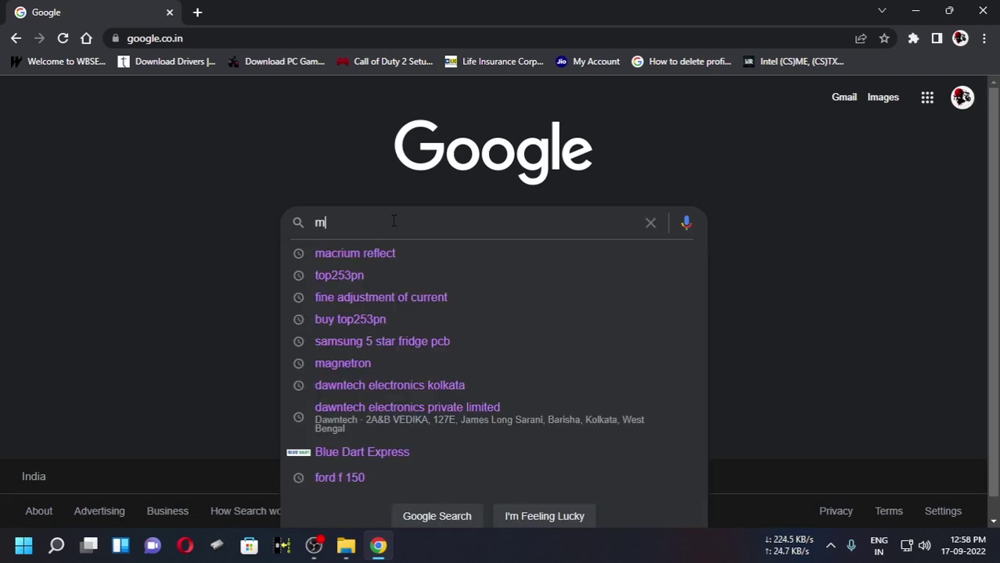
{"action": "type", "text": "acriu"}
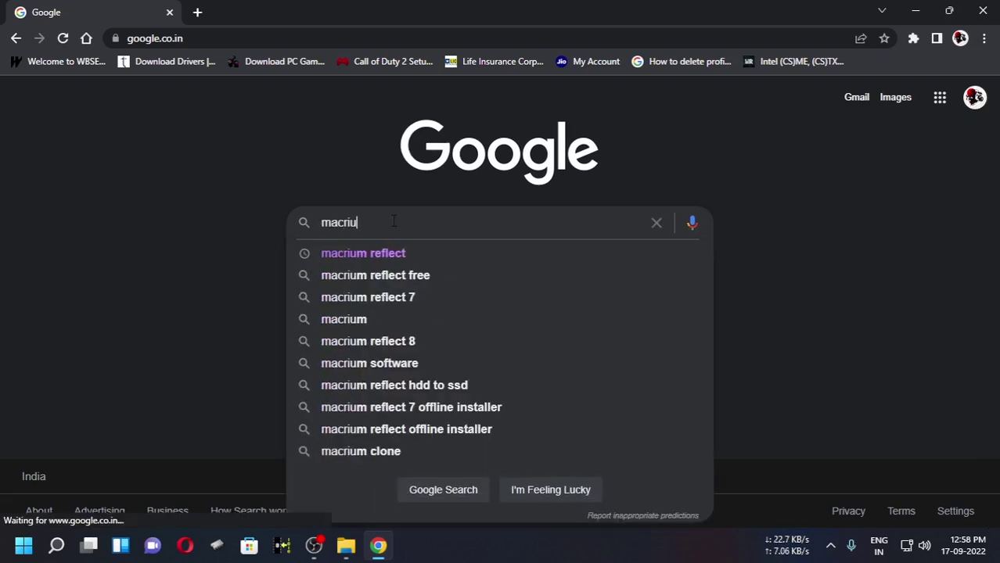
{"action": "type", "text": "m reflect"}
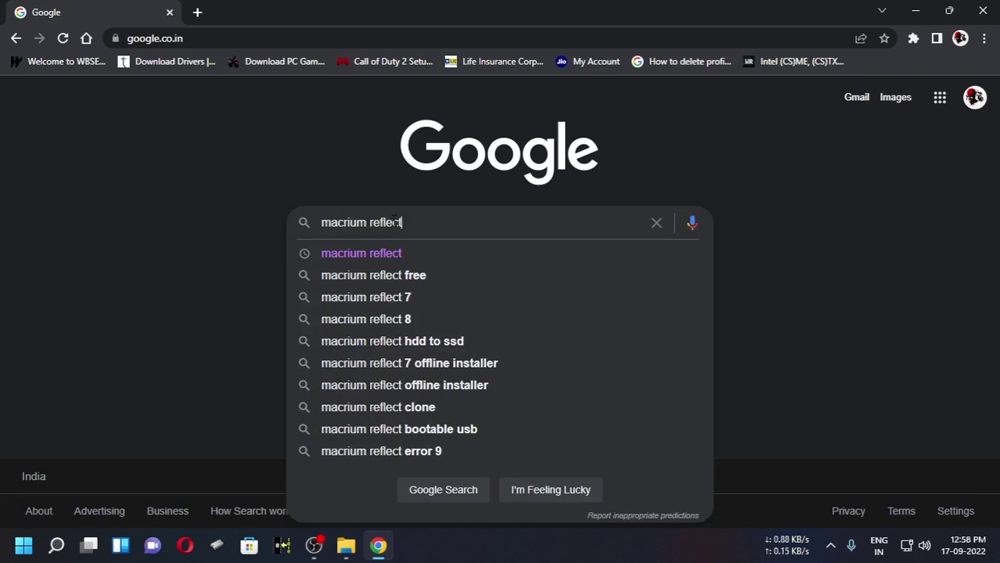
{"action": "key", "text": "Return"}
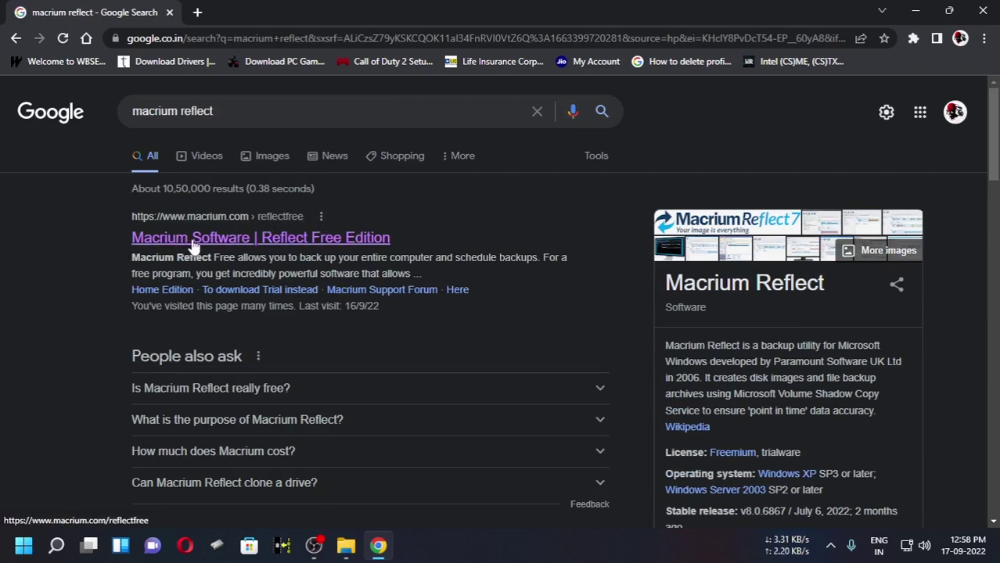
Download Reflect 8 Free's ReflectDLHF.exe from the Macrium site under a personal free license, then close Chrome
{"action": "left_click", "coordinate": [266, 243]}
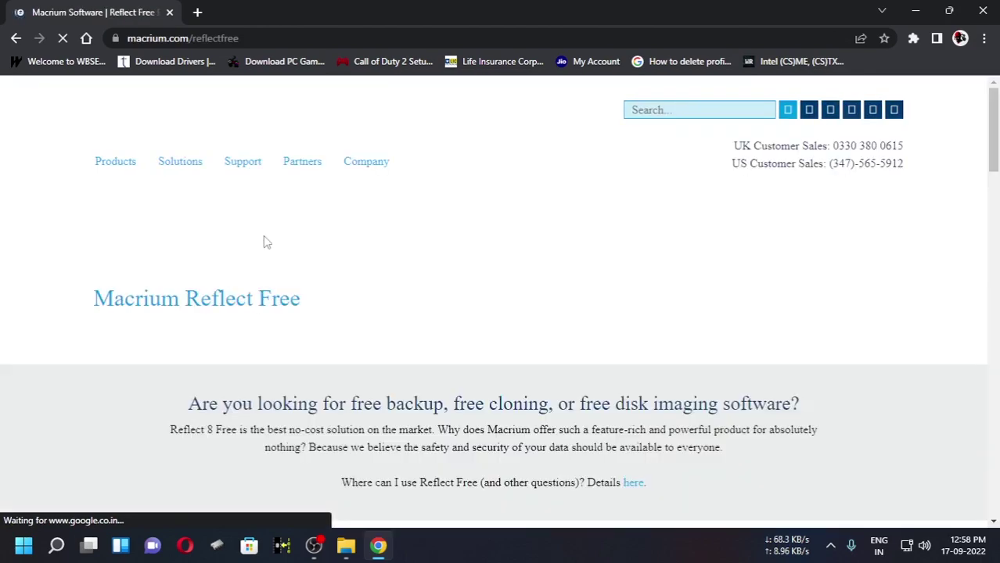
{"action": "scroll", "coordinate": [658, 269], "scroll_direction": "down", "scroll_amount": 10}
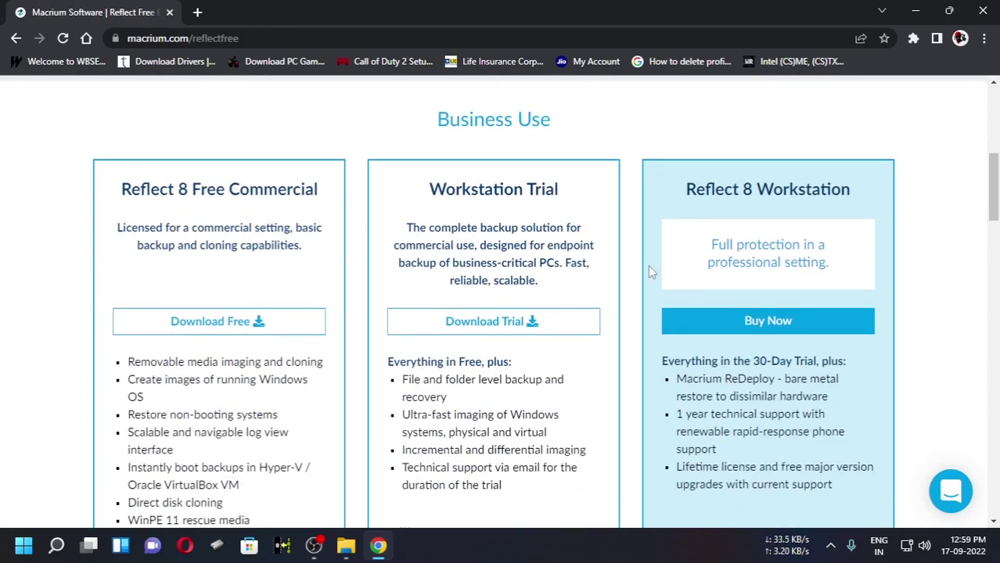
{"action": "scroll", "coordinate": [639, 280], "scroll_direction": "down", "scroll_amount": 3}
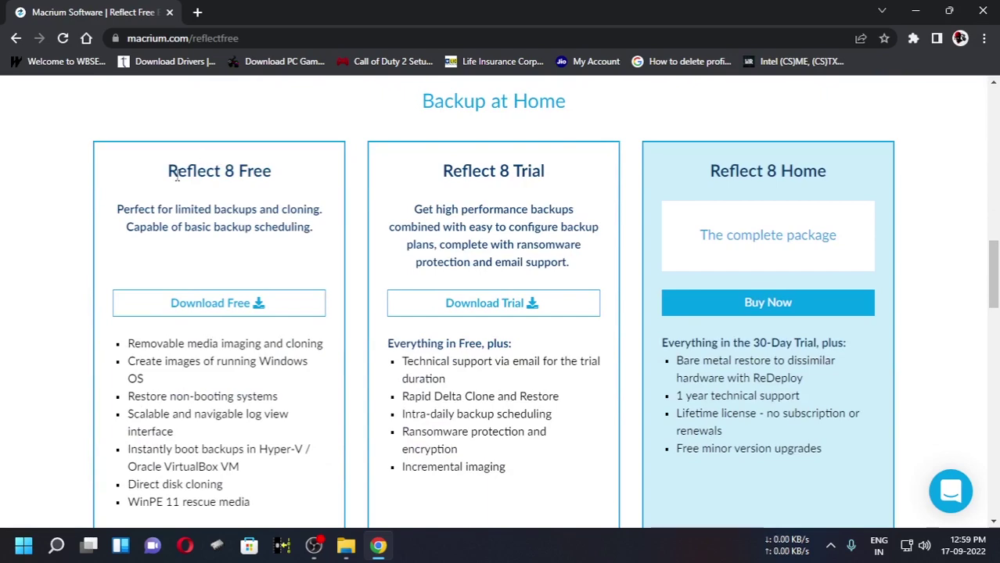
{"action": "left_click", "coordinate": [207, 305]}
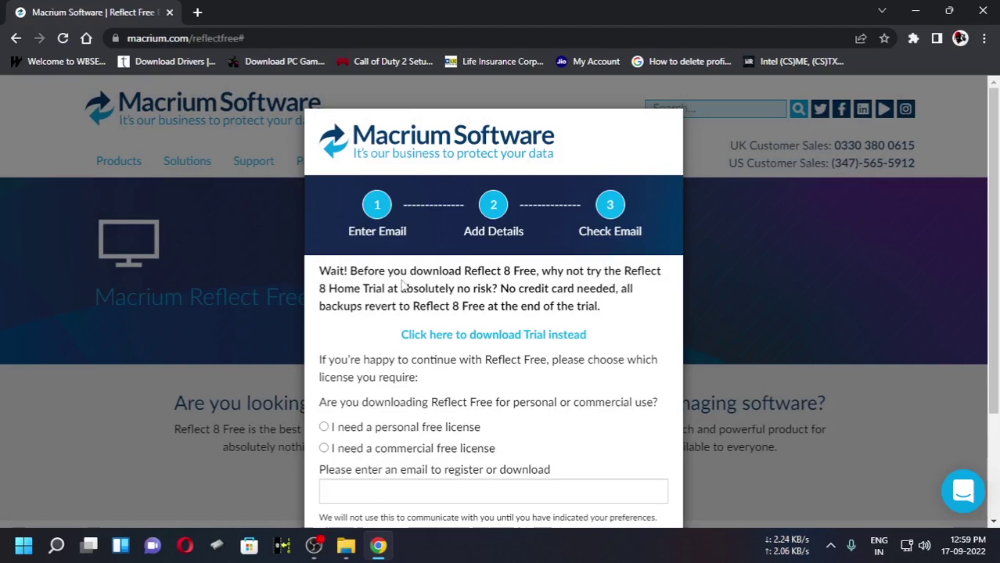
{"action": "scroll", "coordinate": [446, 339], "scroll_direction": "down", "scroll_amount": 2}
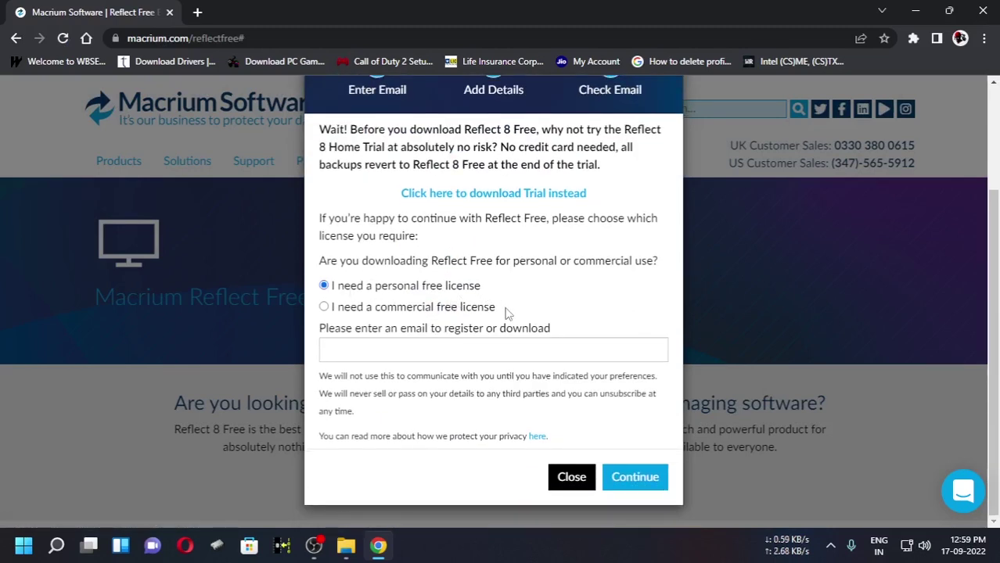
{"action": "left_click", "coordinate": [634, 478]}
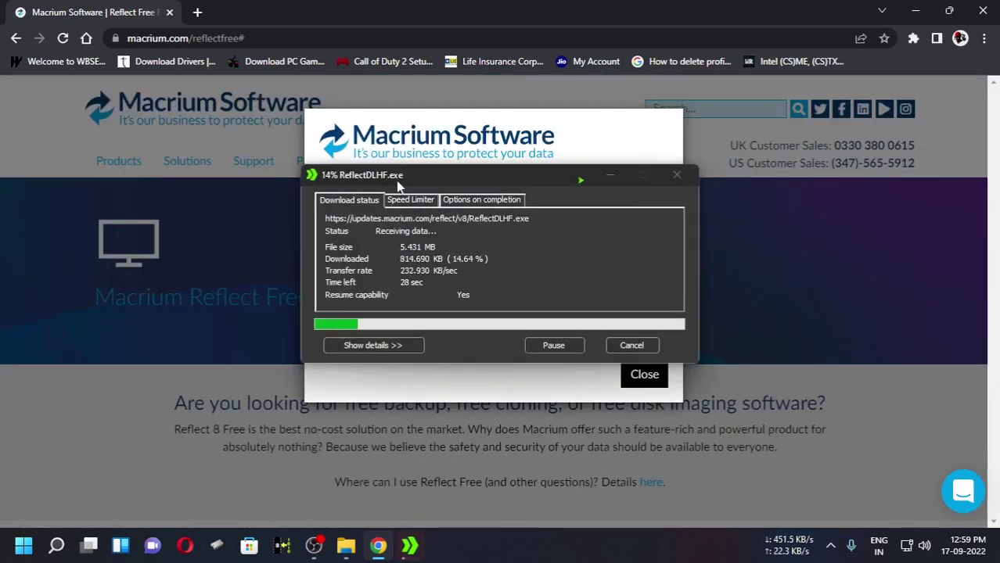
{"action": "key", "text": "alt+Tab"}
{"action": "key", "text": "alt+F4"}
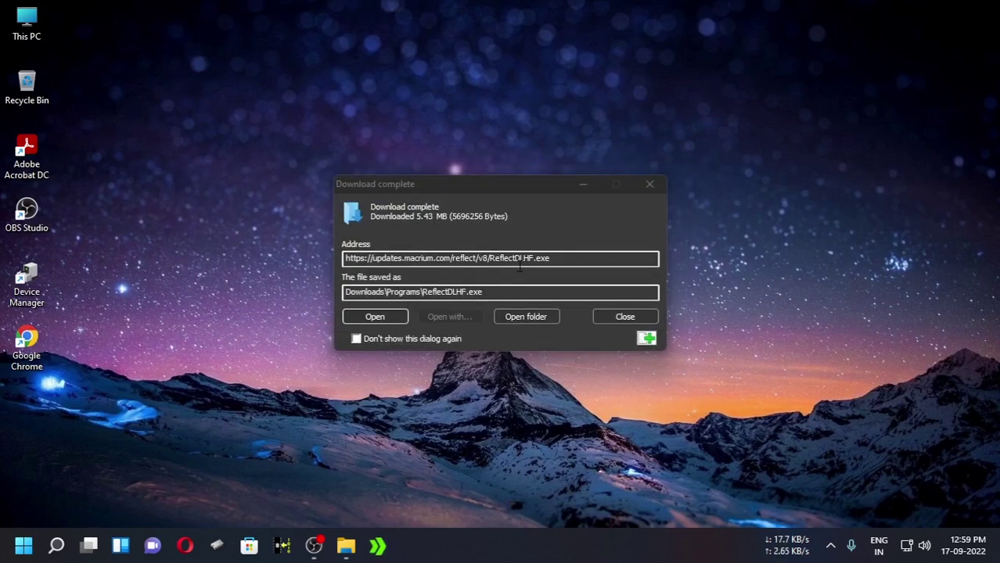
Copy ReflectDLHF.exe from the Downloads\Programs folder in File Explorer
{"action": "left_click", "coordinate": [631, 316]}
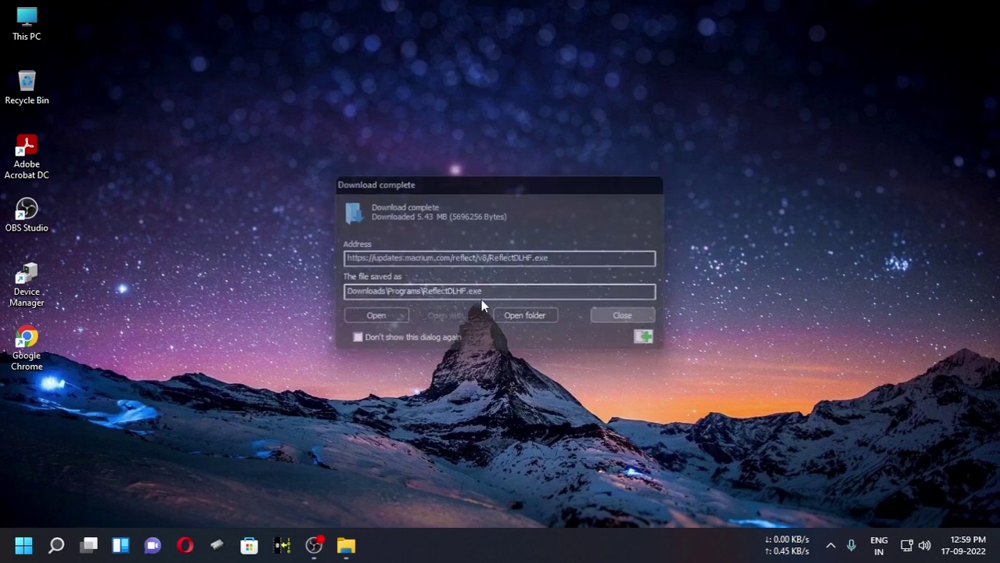
{"action": "double_click", "coordinate": [10, 32]}
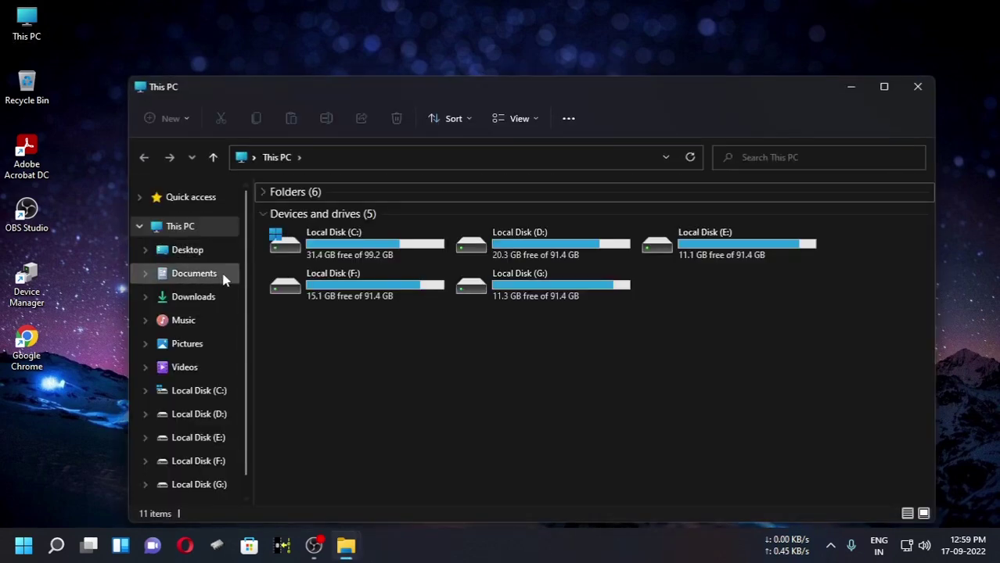
{"action": "left_click", "coordinate": [196, 302]}
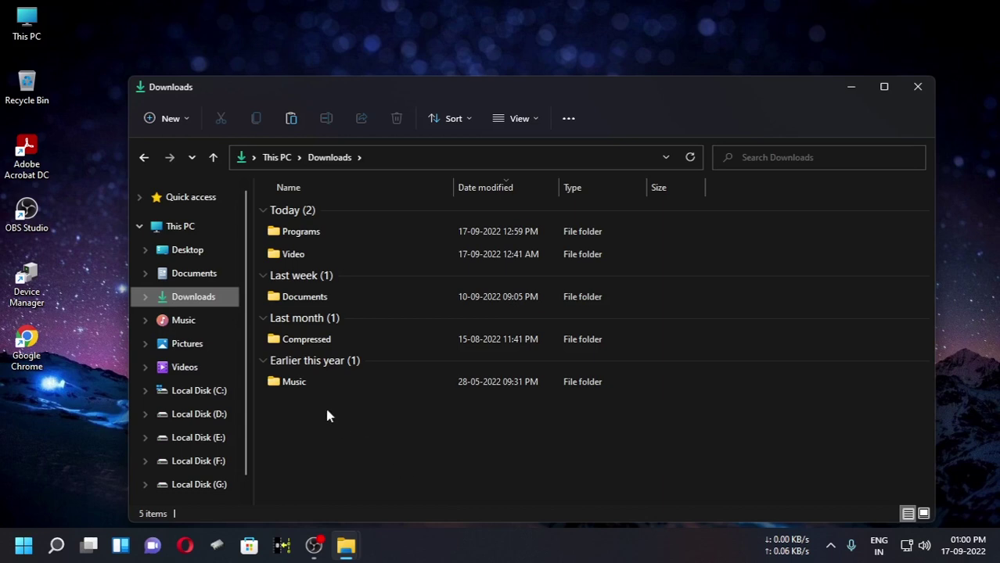
{"action": "double_click", "coordinate": [311, 235]}
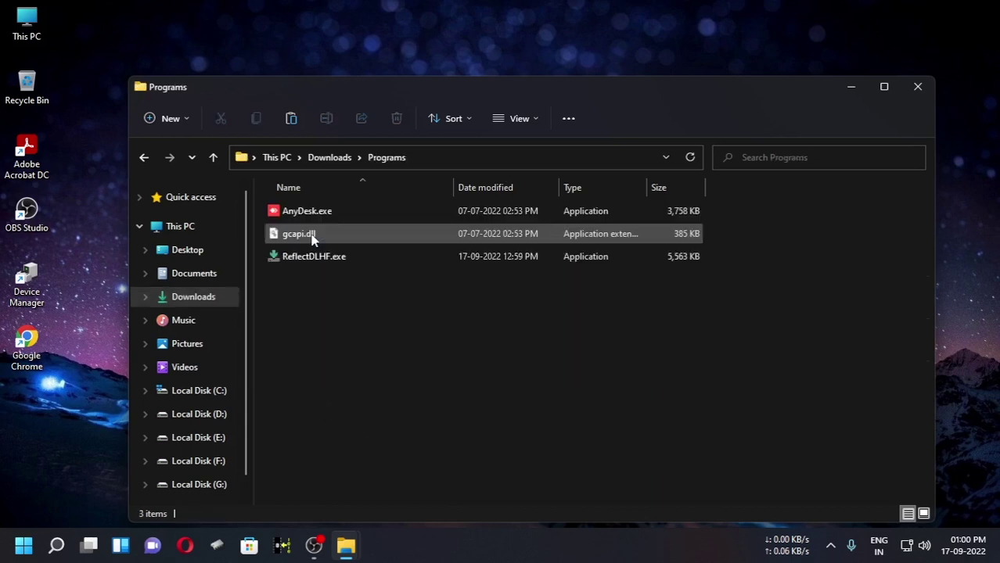
{"action": "left_click", "coordinate": [305, 261]}
{"action": "right_click", "coordinate": [305, 261]}
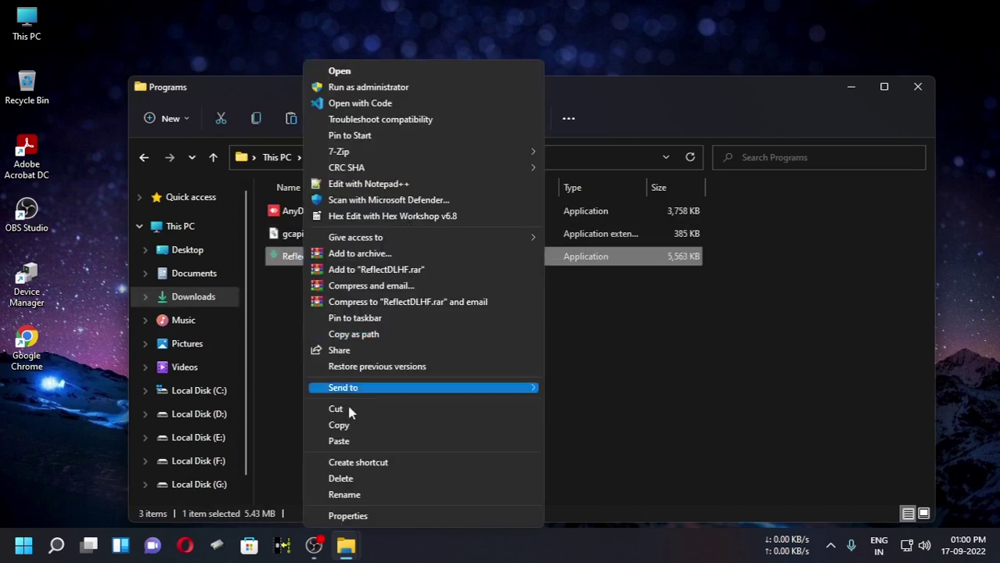
{"action": "left_click", "coordinate": [346, 424]}
Paste ReflectDLHF.exe onto the desktop and place its icon near the screen centre
{"action": "left_click", "coordinate": [915, 89]}
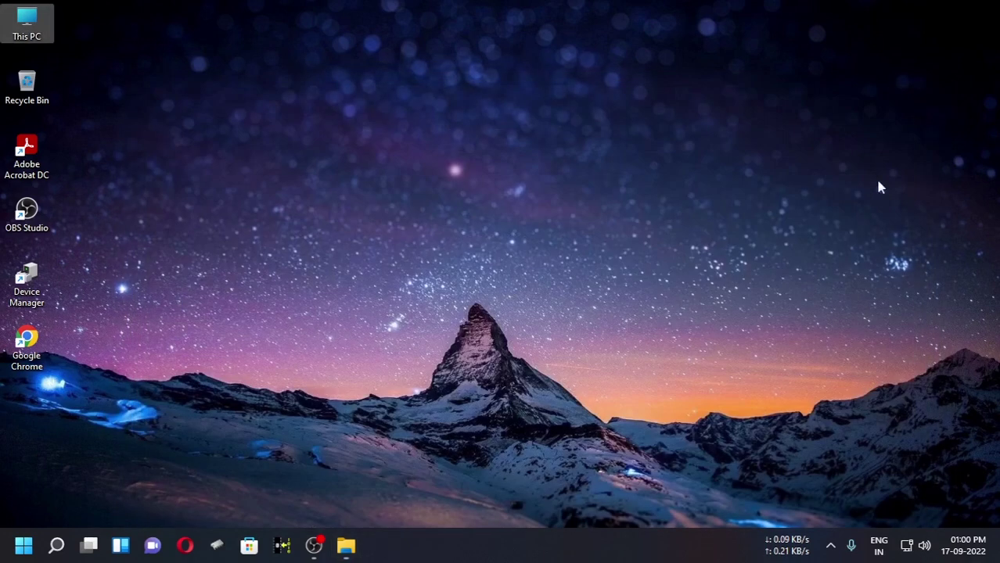
{"action": "right_click", "coordinate": [858, 210]}
{"action": "left_click", "coordinate": [844, 275]}
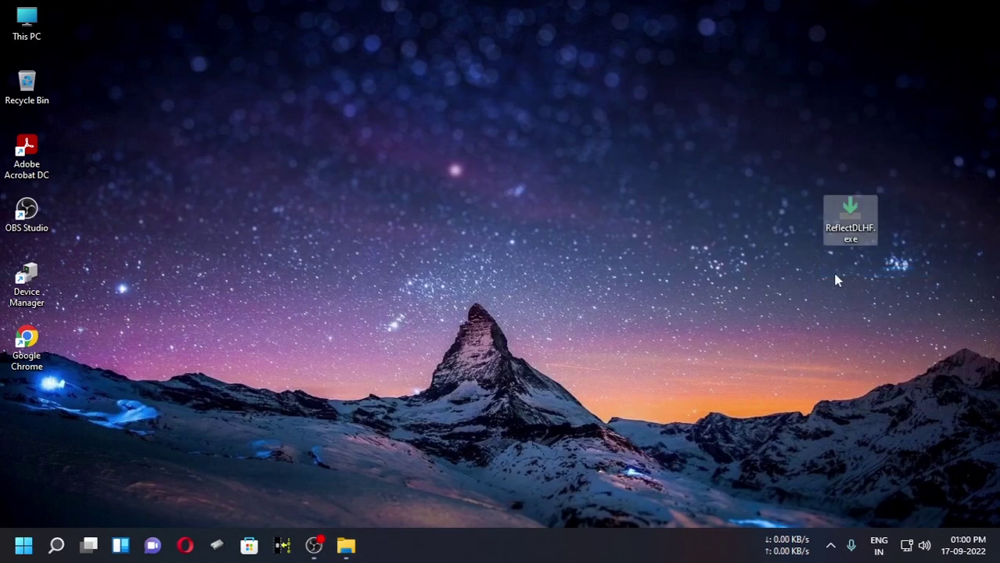
{"action": "left_click_drag", "start_coordinate": [855, 226], "coordinate": [625, 258]}
{"action": "left_click_drag", "start_coordinate": [492, 261], "coordinate": [491, 261]}
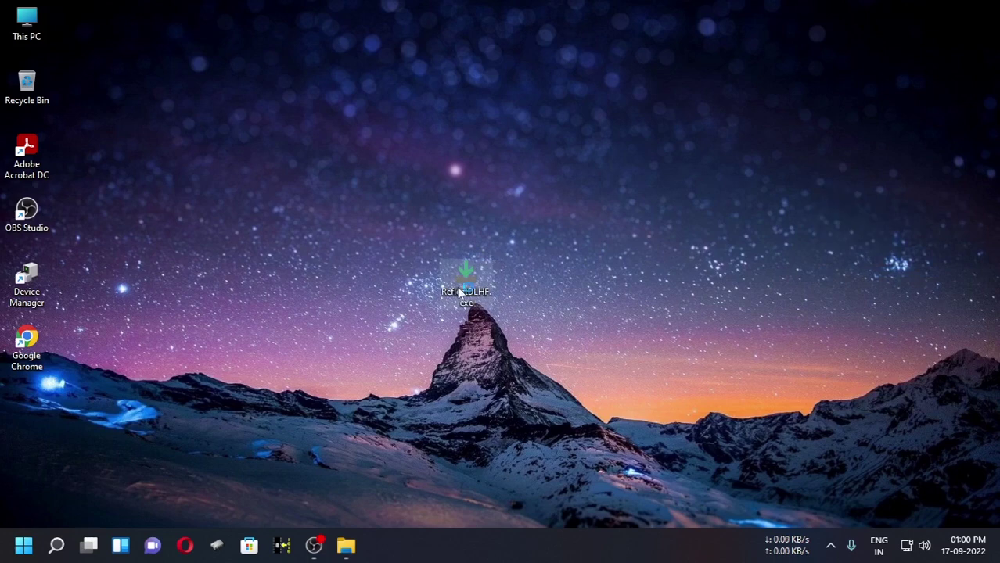
Run the ReflectDLHF download agent with Desktop as save folder to fetch the Reflect Free installer, then cancel the agent
{"action": "double_click", "coordinate": [459, 287]}
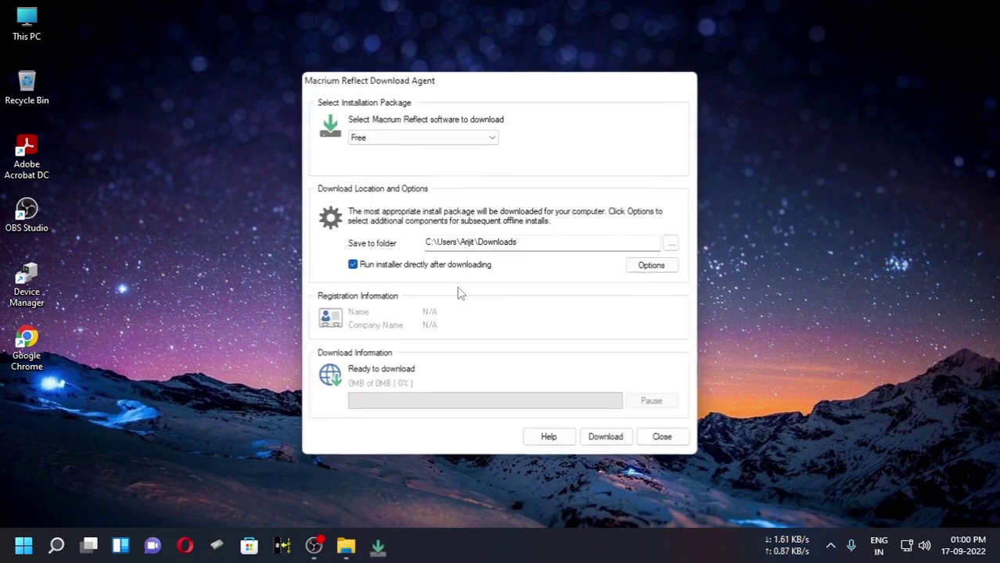
{"action": "left_click", "coordinate": [671, 244]}
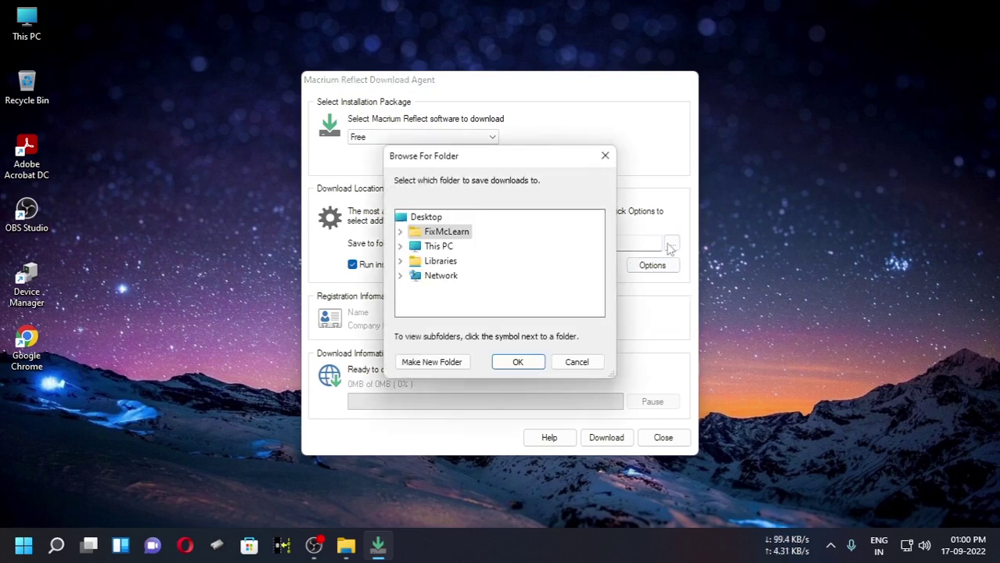
{"action": "left_click", "coordinate": [518, 362]}
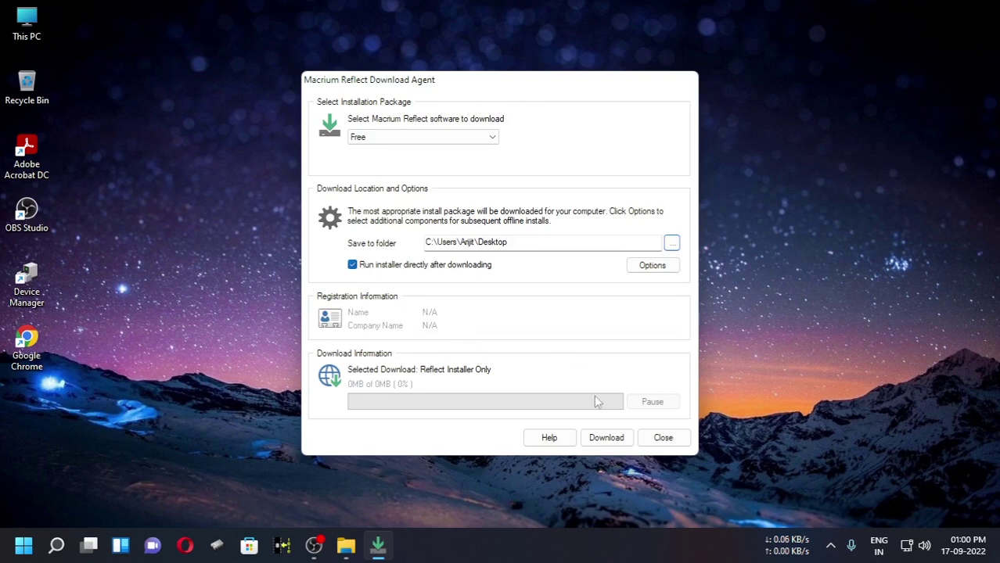
{"action": "left_click", "coordinate": [607, 438]}
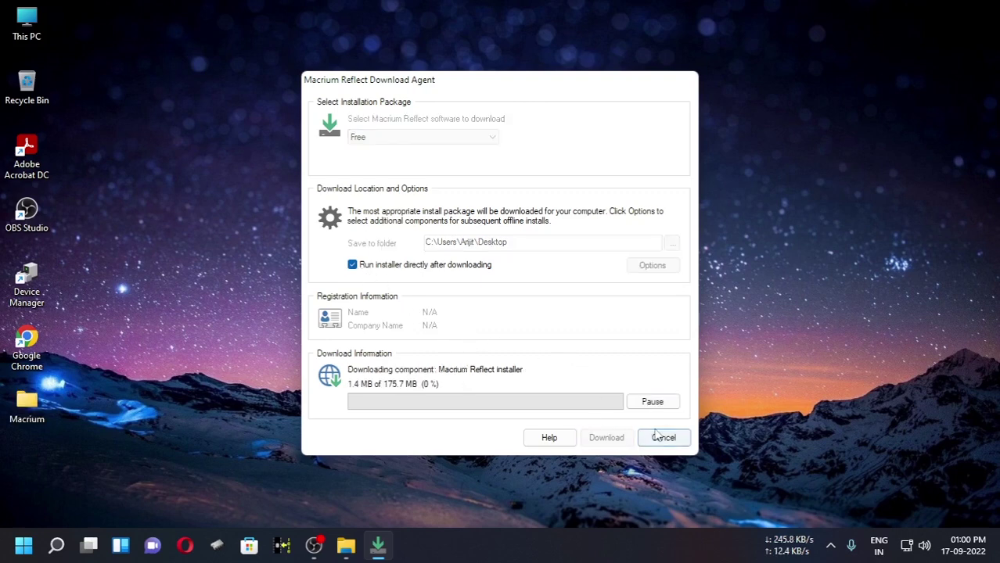
{"action": "left_click", "coordinate": [658, 438]}
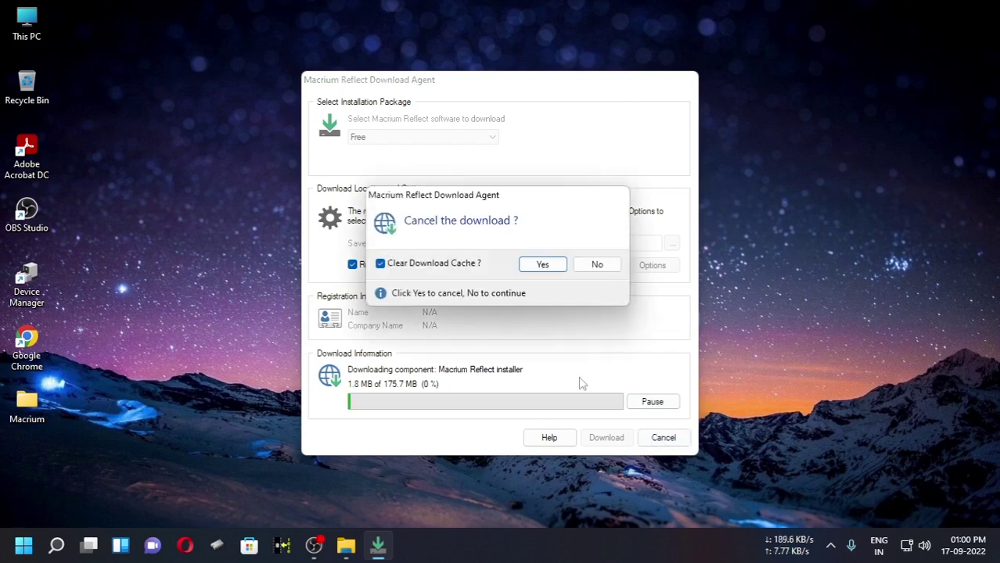
{"action": "left_click", "coordinate": [542, 265]}
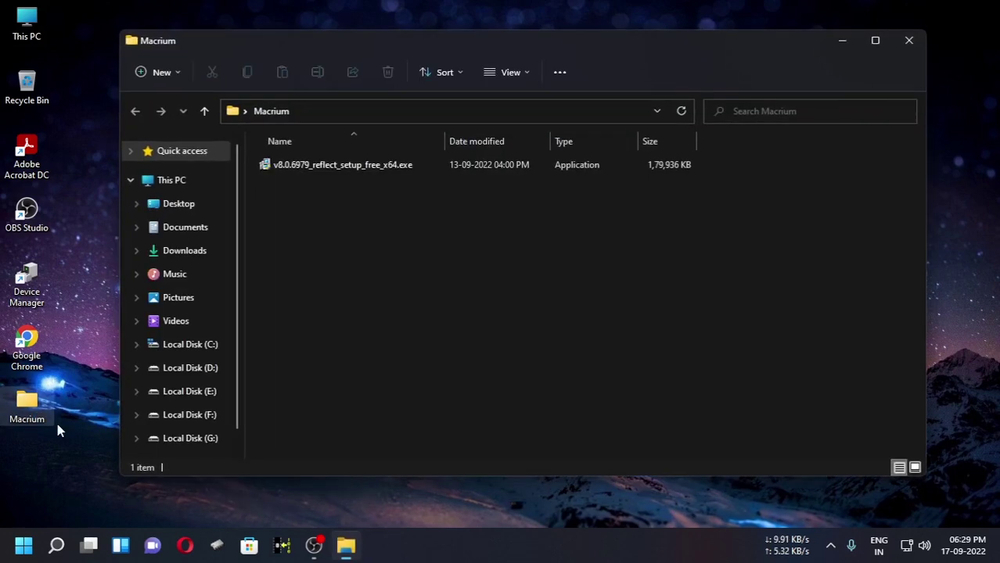
Install Reflect Free v8.0.6979 for personal use, skipping registration and keeping default options
{"action": "double_click", "coordinate": [351, 166]}
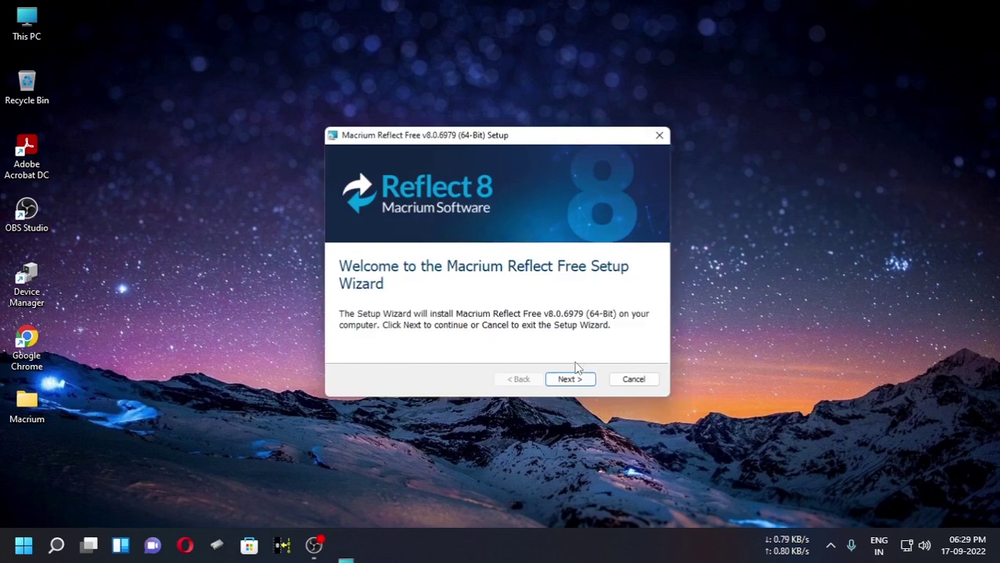
{"action": "left_click", "coordinate": [576, 386]}
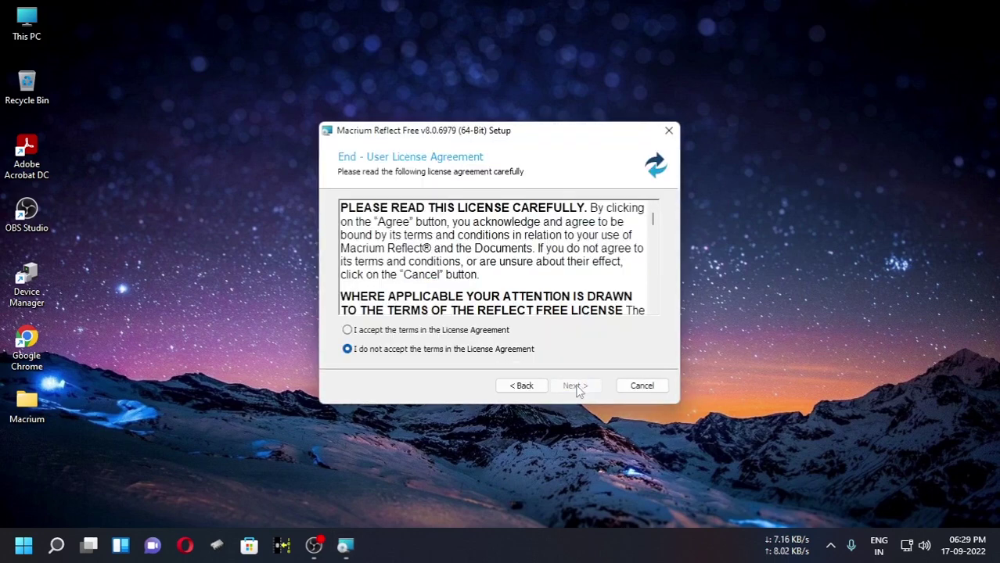
{"action": "left_click", "coordinate": [448, 331]}
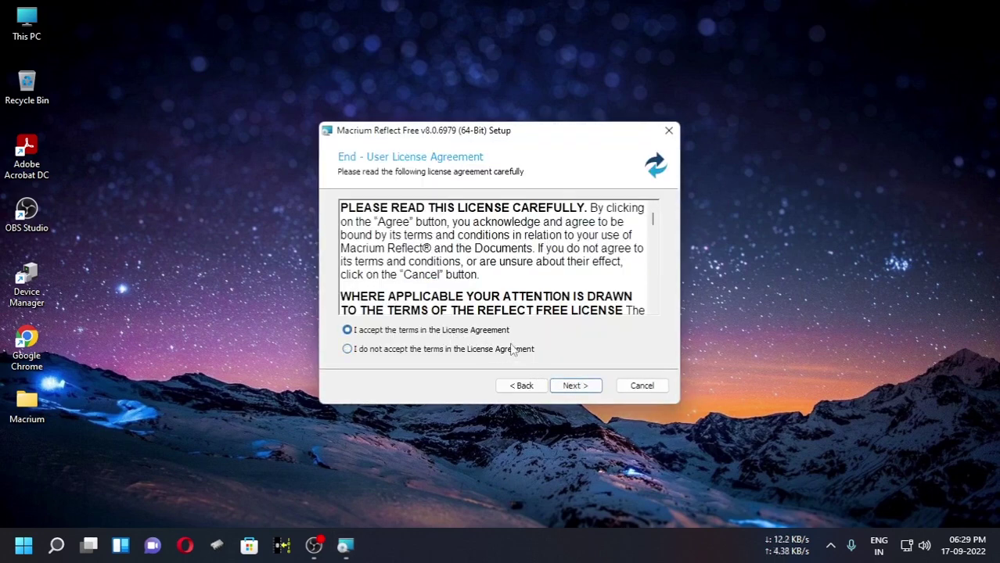
{"action": "left_click", "coordinate": [578, 385]}
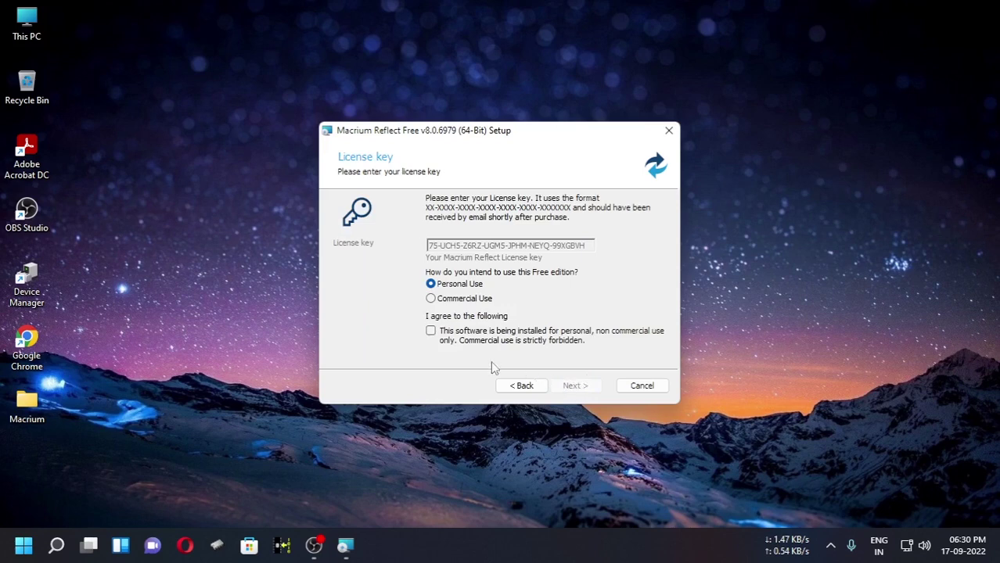
{"action": "left_click", "coordinate": [431, 333]}
{"action": "left_click", "coordinate": [577, 386]}
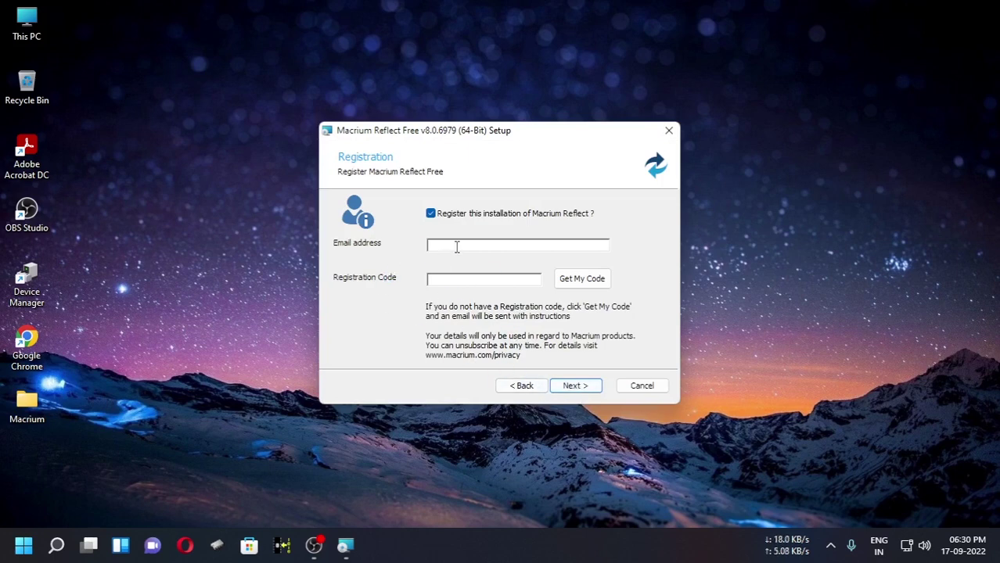
{"action": "left_click", "coordinate": [431, 214]}
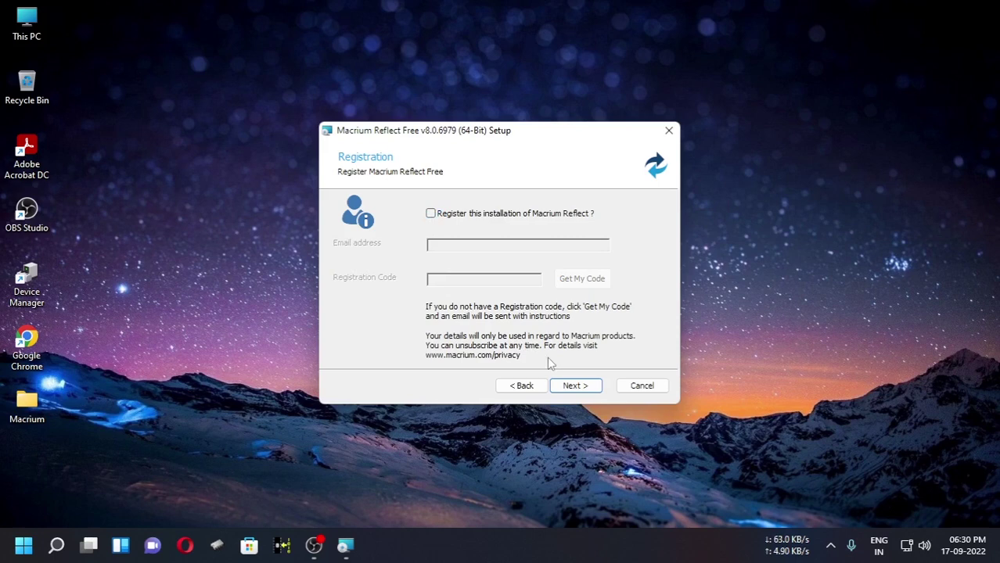
{"action": "left_click", "coordinate": [579, 390]}
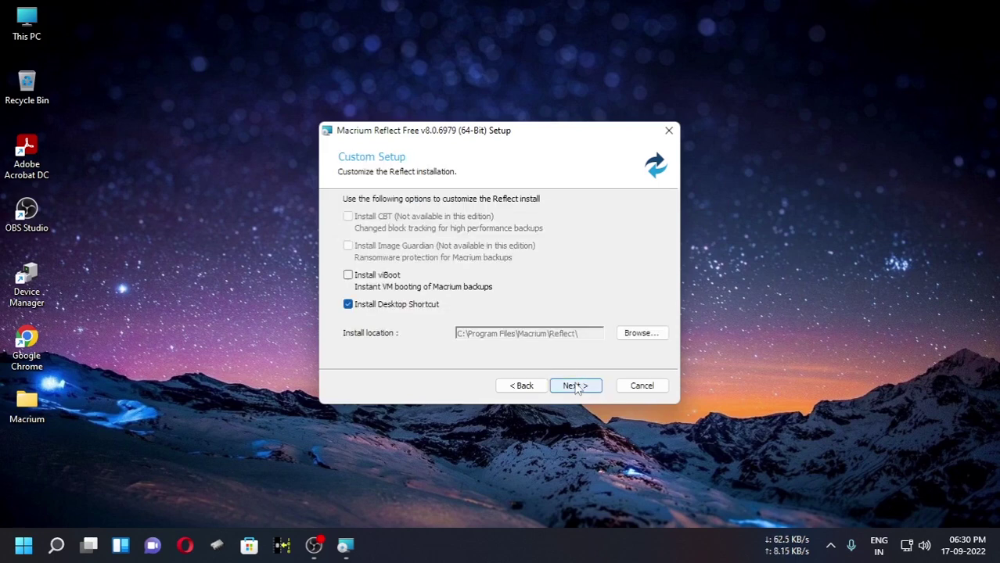
{"action": "left_click", "coordinate": [576, 387]}
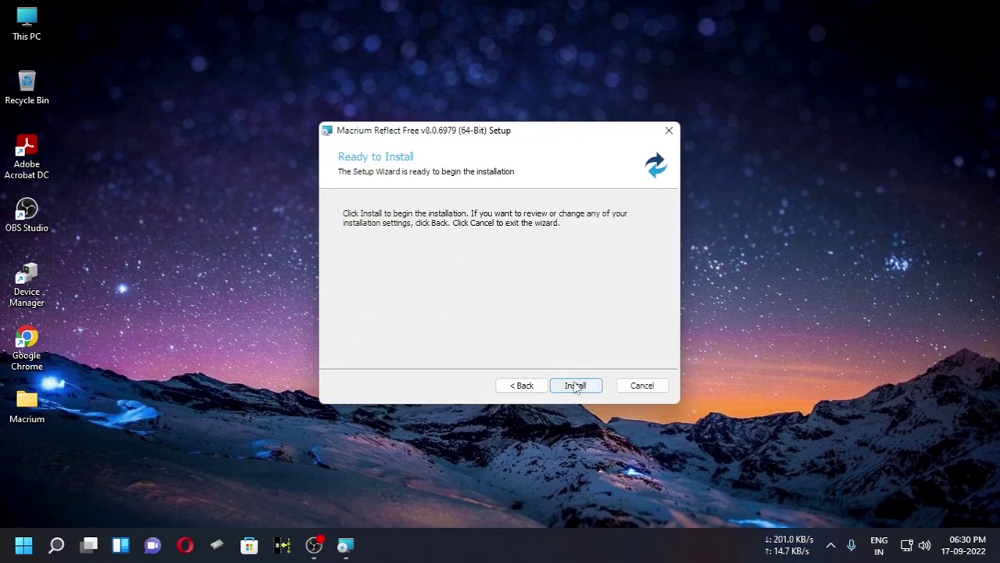
{"action": "left_click", "coordinate": [575, 387]}
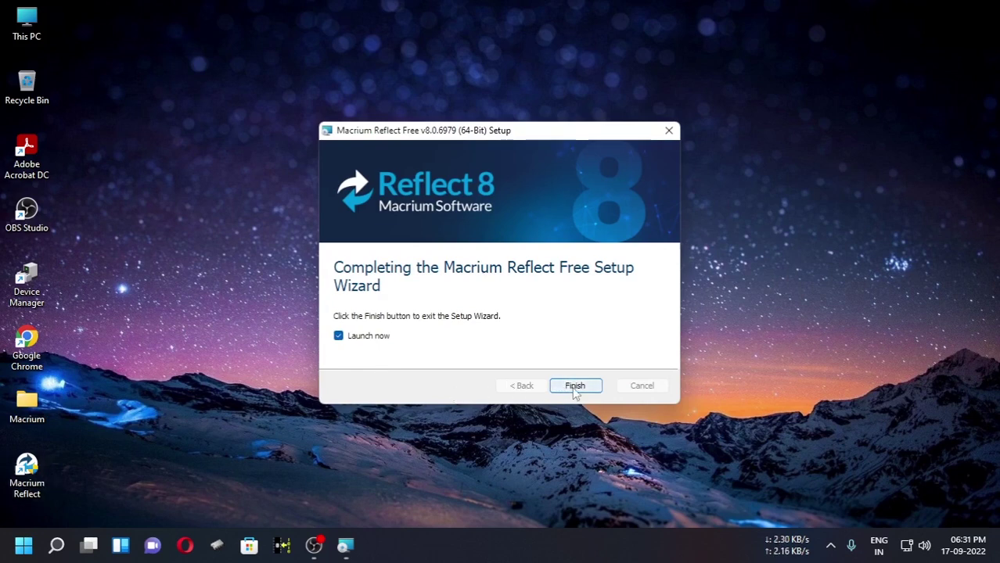
Launch Macrium Reflect and select Disk 2's partitions 1–4, leaving D: through G: unticked
{"action": "left_click", "coordinate": [575, 387]}
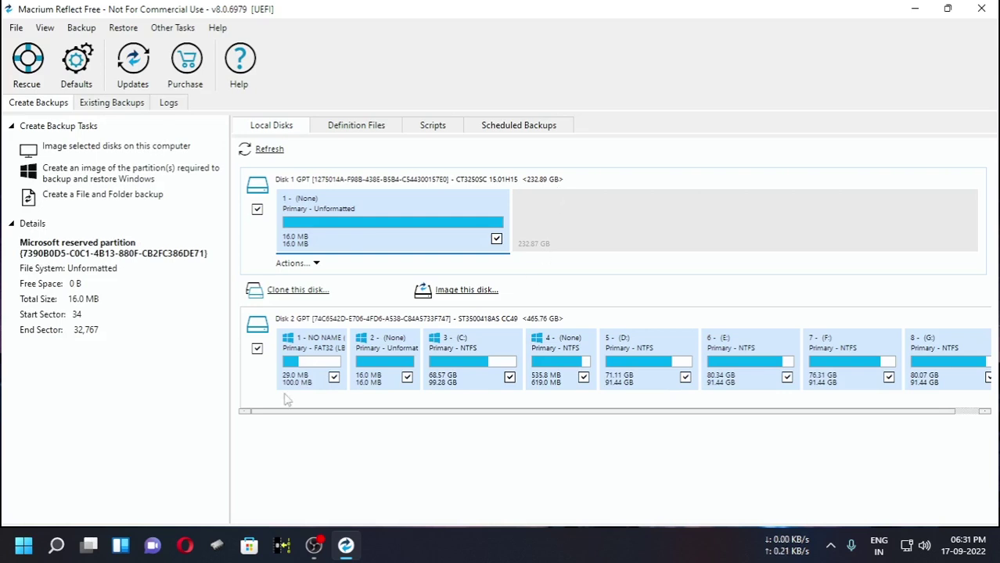
{"action": "left_click", "coordinate": [260, 397]}
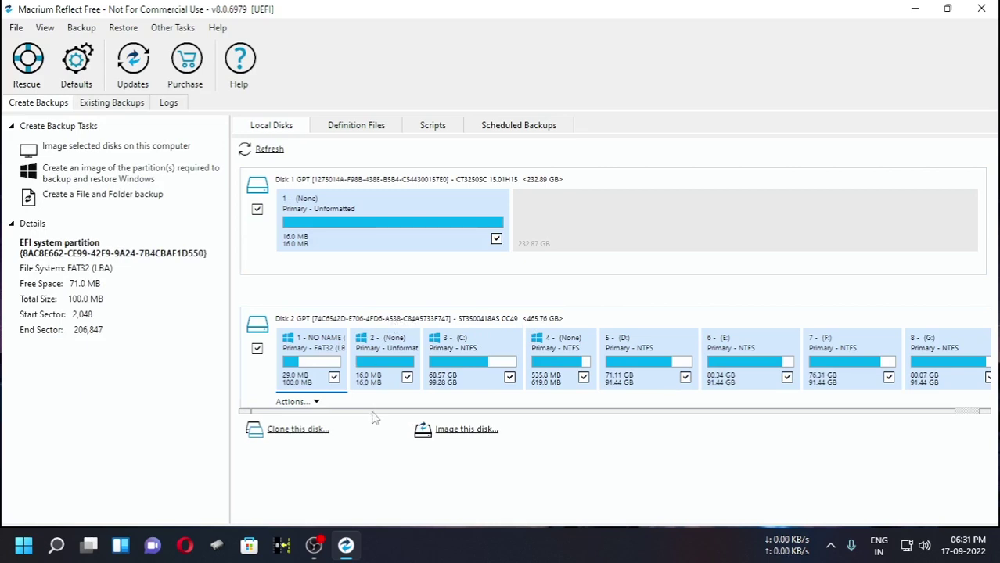
{"action": "left_click_drag", "start_coordinate": [373, 413], "coordinate": [454, 374]}
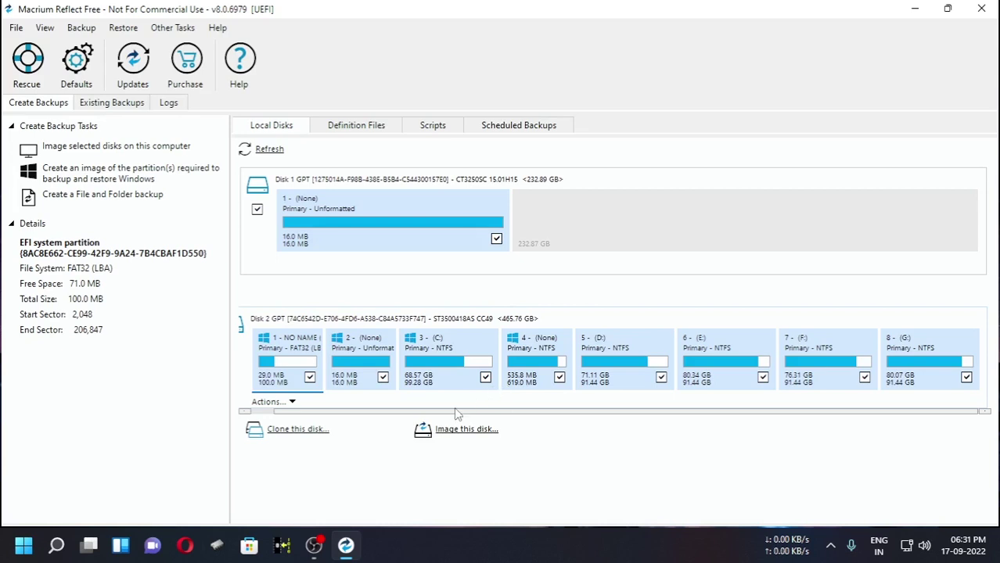
{"action": "scroll", "coordinate": [396, 421], "scroll_direction": "left", "scroll_amount": 1}
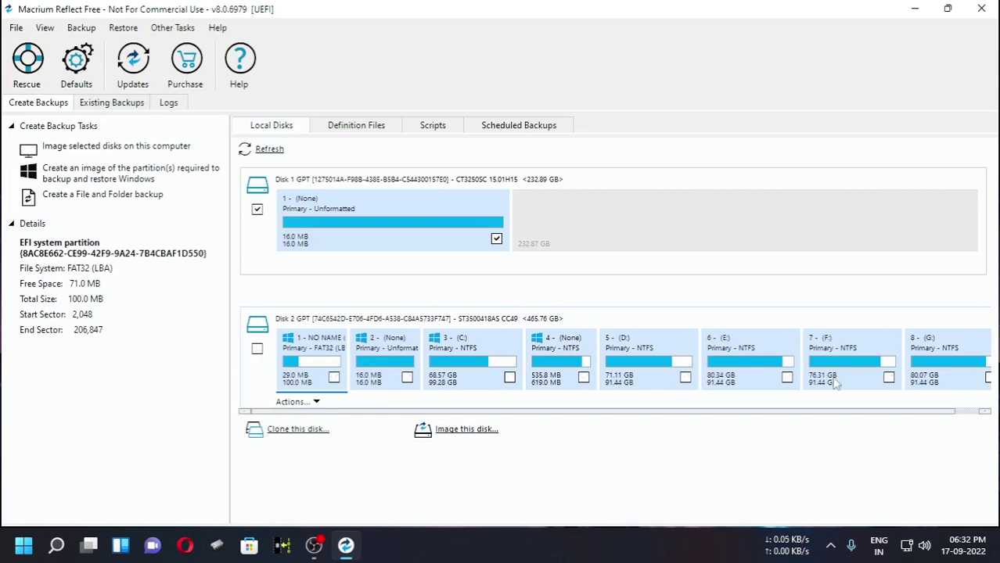
{"action": "left_click", "coordinate": [334, 378]}
Clone Disk 2 onto Disk 1, copying partitions shrunk or extended to fill the target disk
{"action": "left_click", "coordinate": [287, 441]}
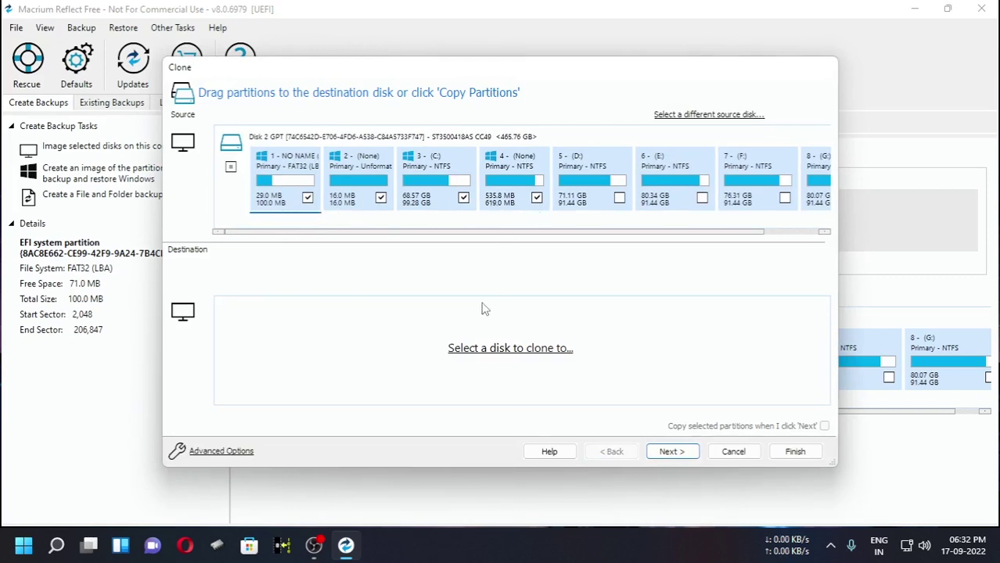
{"action": "left_click", "coordinate": [501, 349]}
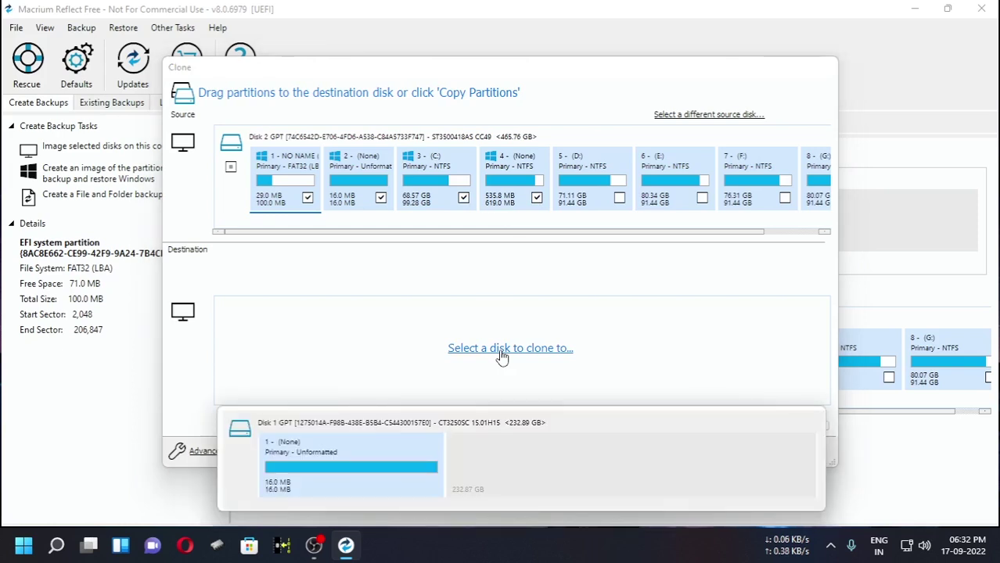
{"action": "left_click", "coordinate": [495, 472]}
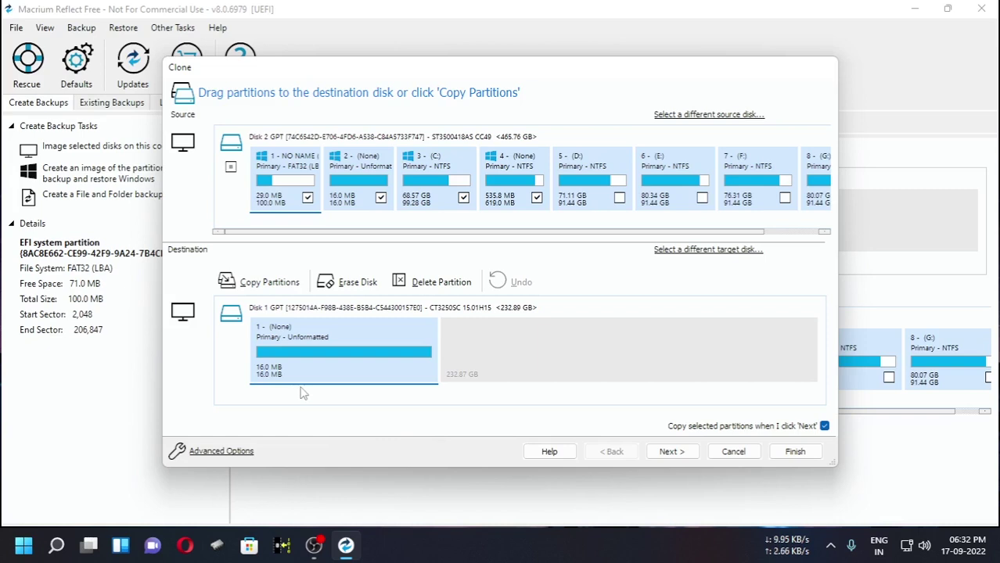
{"action": "left_click", "coordinate": [242, 283]}
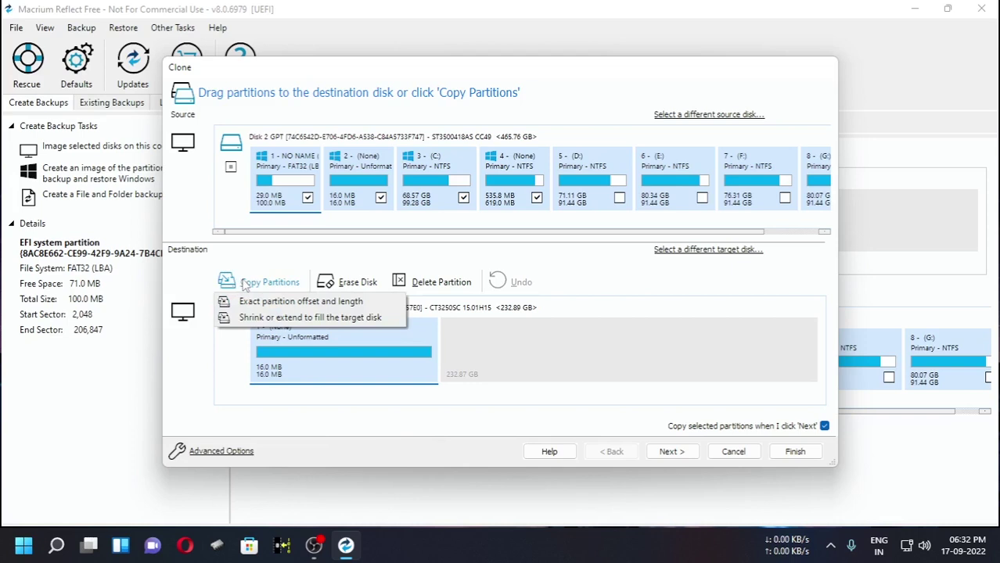
{"action": "left_click", "coordinate": [258, 301]}
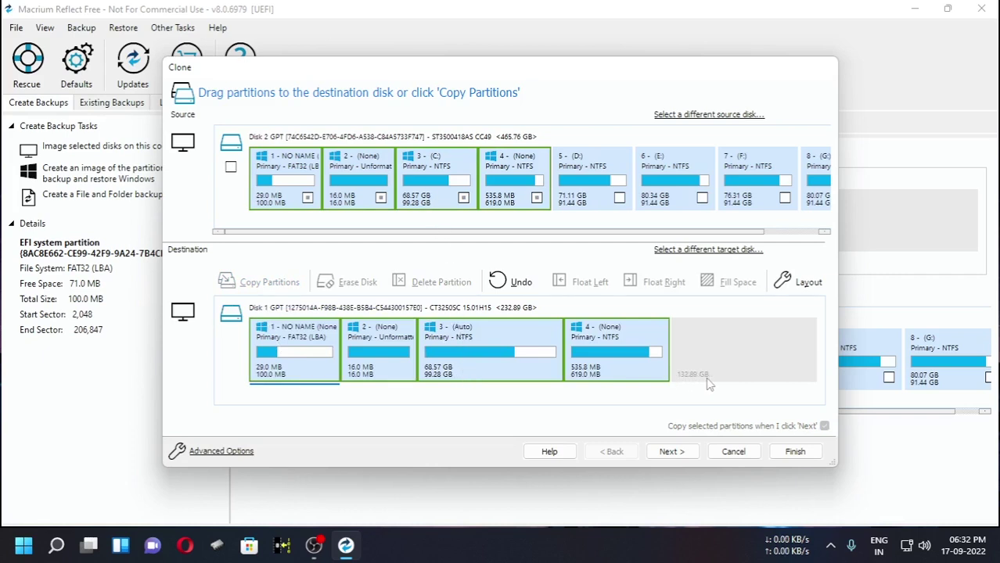
{"action": "left_click", "coordinate": [516, 284]}
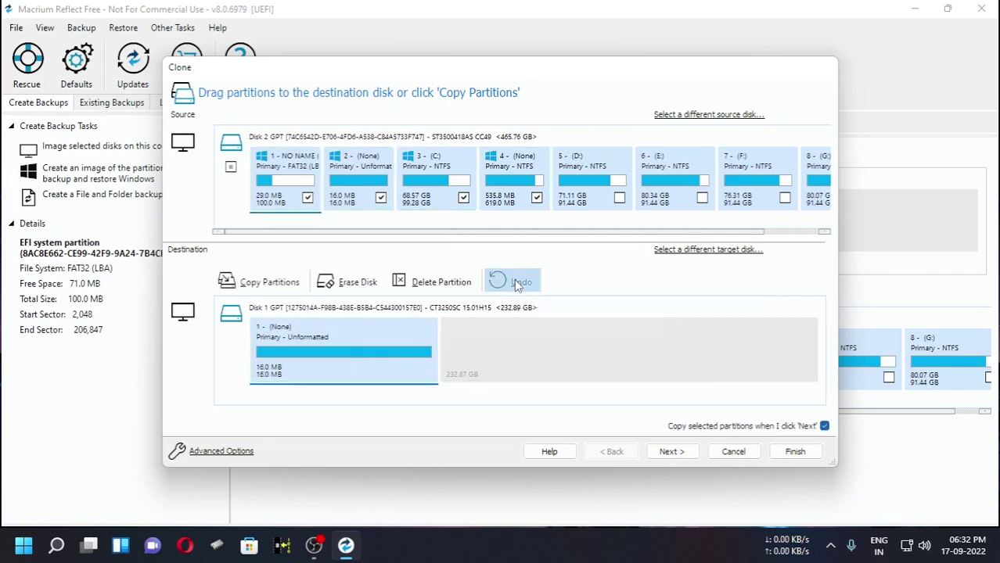
{"action": "left_click", "coordinate": [242, 286]}
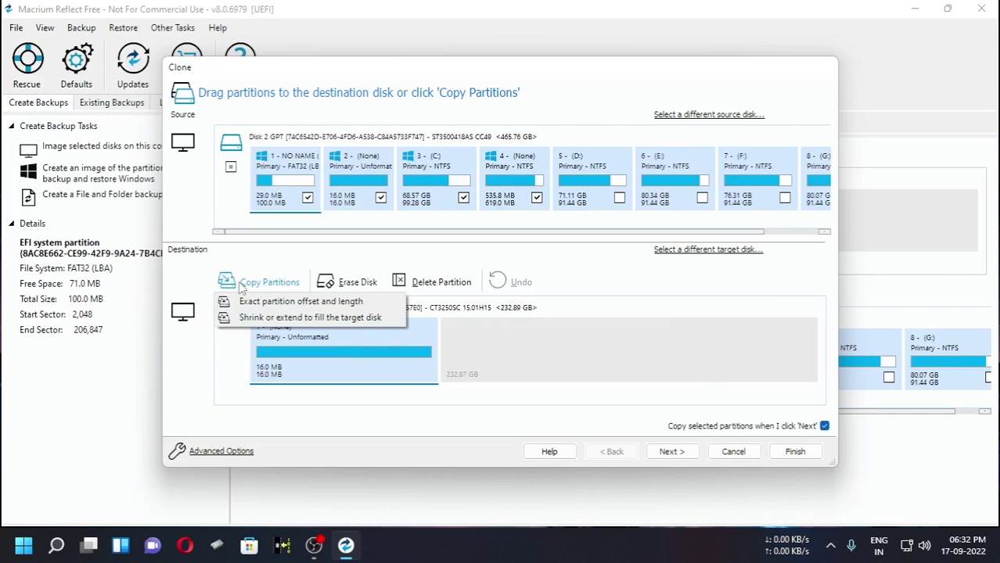
{"action": "left_click", "coordinate": [258, 319]}
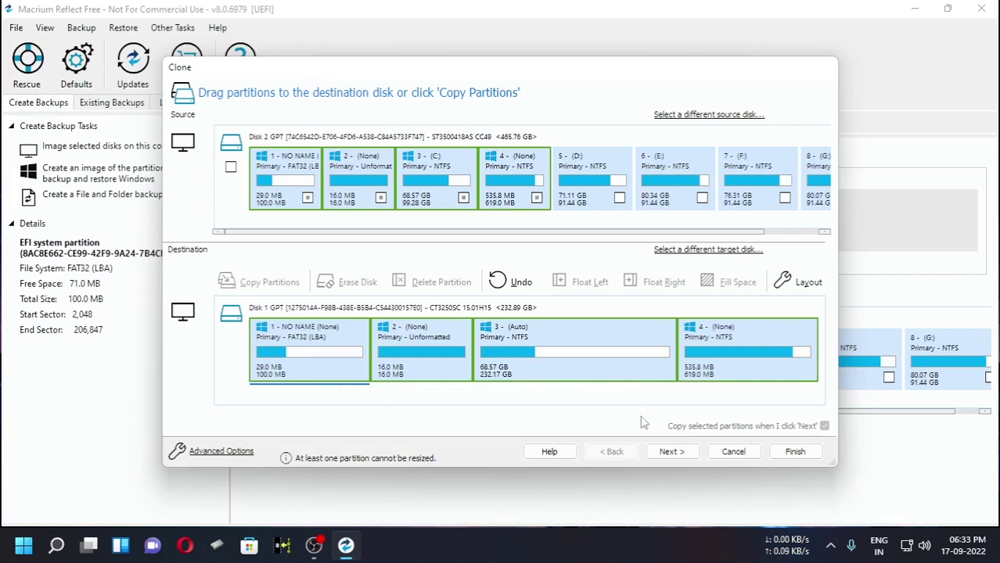
Skip scheduling, review the clone summary, and finish with run now and save as 'My Clone'
{"action": "left_click", "coordinate": [670, 454]}
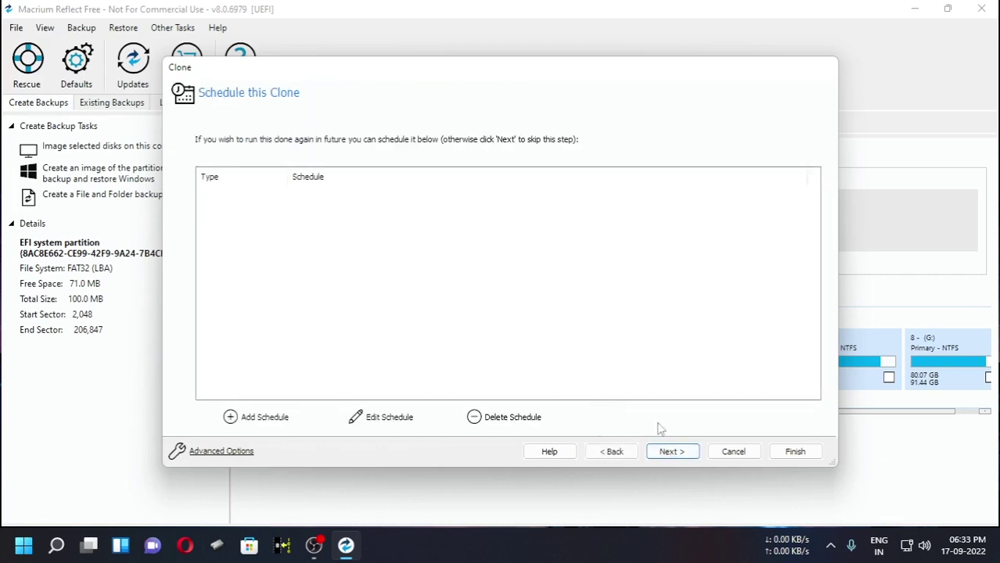
{"action": "left_click", "coordinate": [674, 454]}
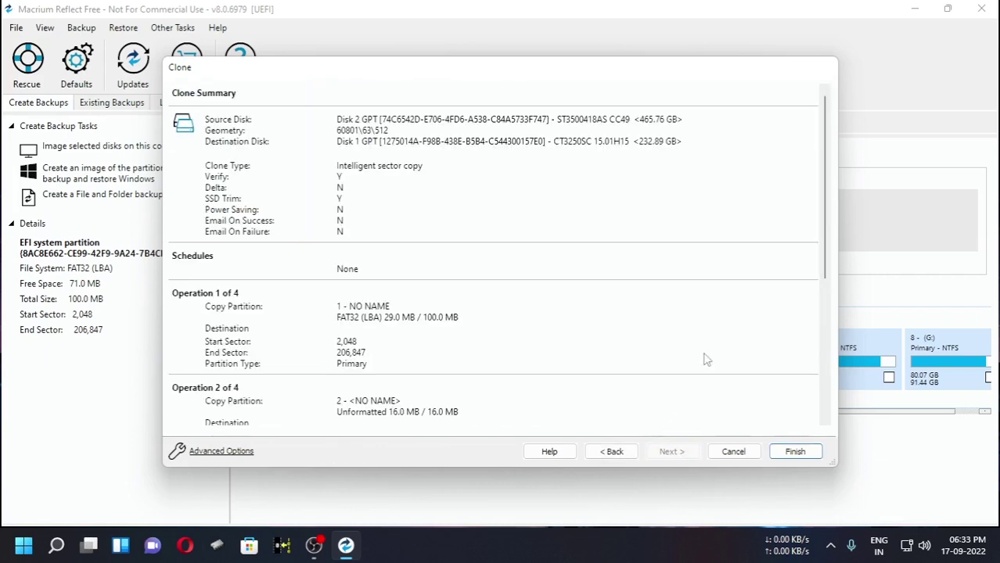
{"action": "scroll", "coordinate": [821, 338], "scroll_direction": "down", "scroll_amount": 5}
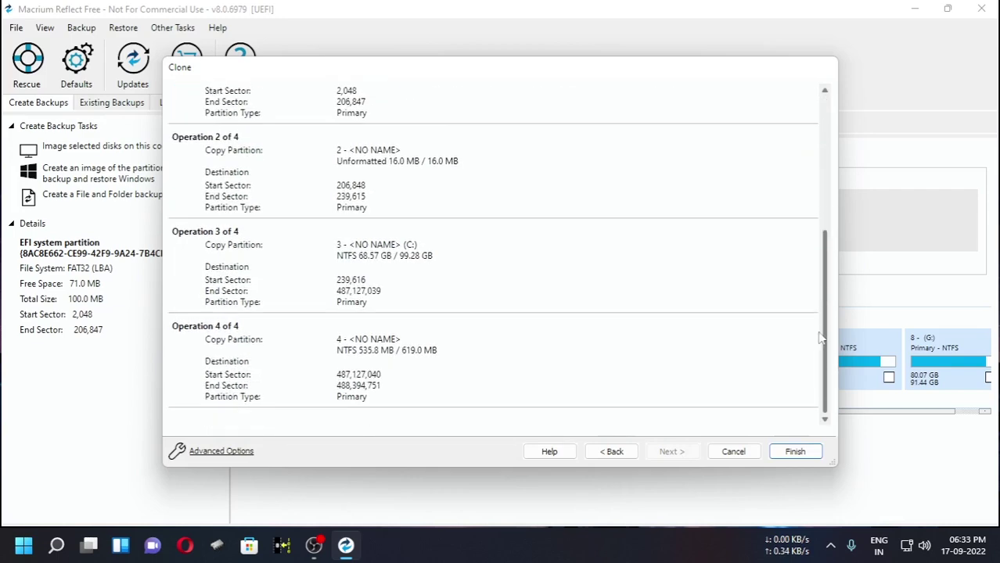
{"action": "left_click", "coordinate": [795, 452]}
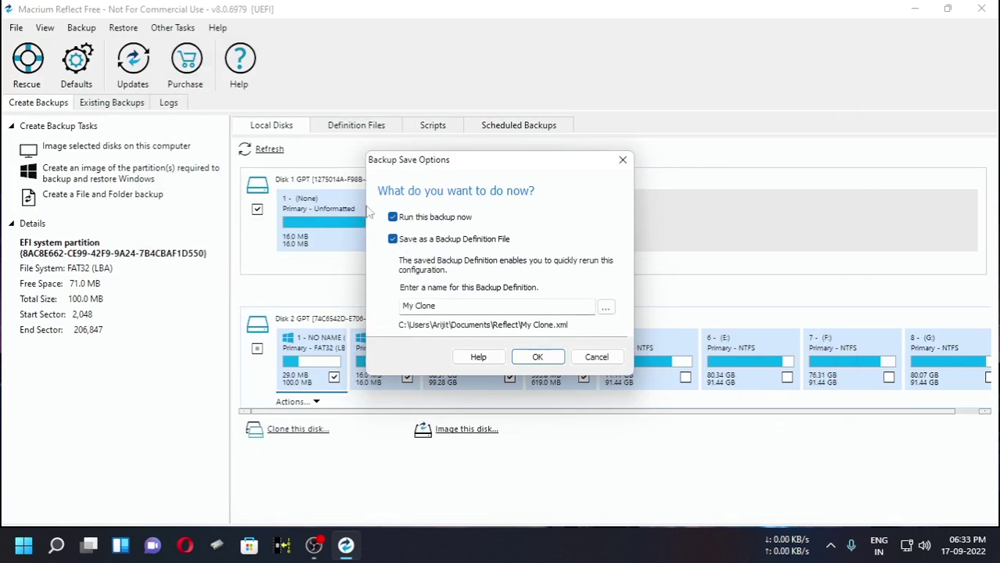
Run the clone now, acknowledge its completion, and return to the Local Disks view showing Disk 1's 232.17 GB H: partition
{"action": "left_click", "coordinate": [542, 360]}
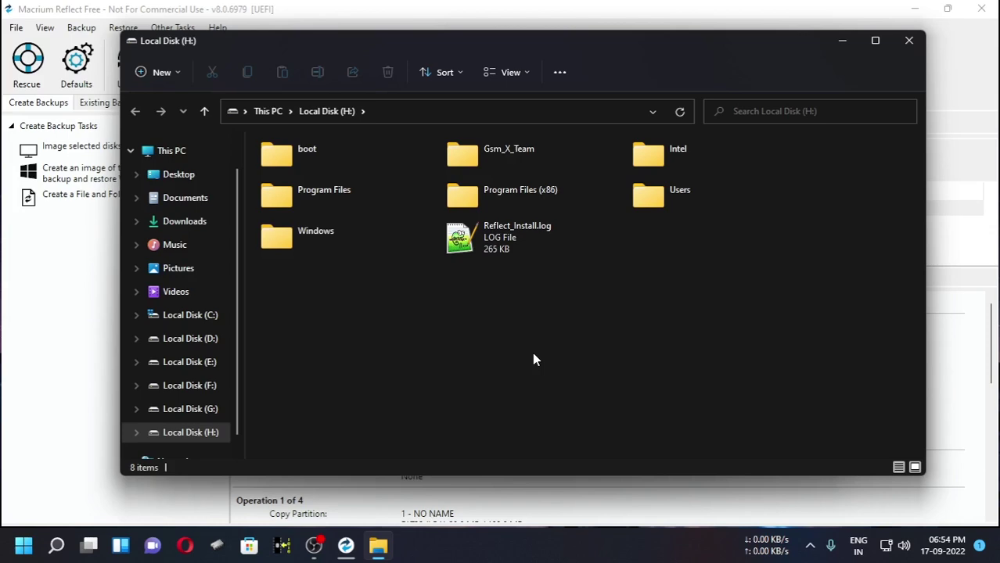
{"action": "left_click", "coordinate": [910, 43]}
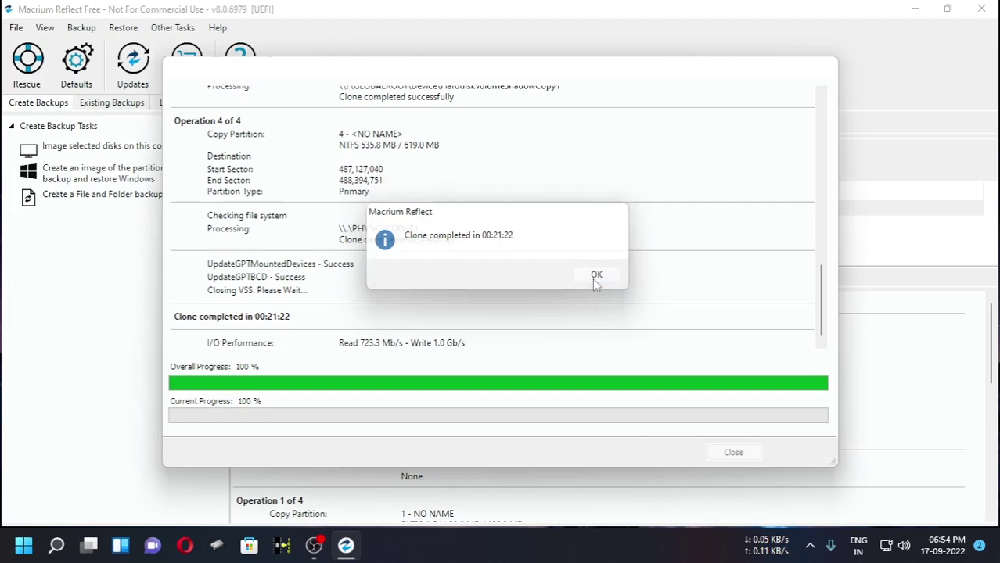
{"action": "left_click", "coordinate": [594, 276]}
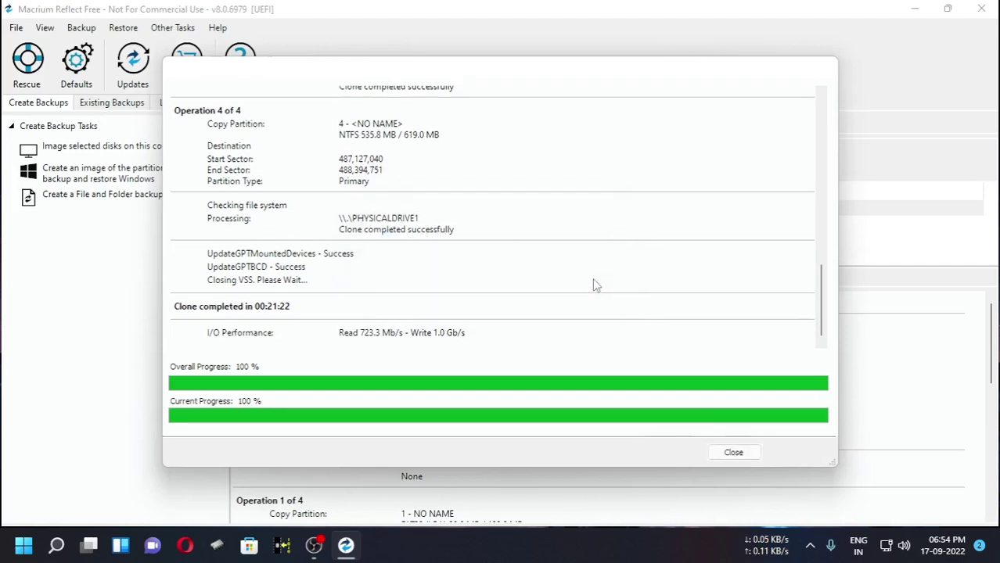
{"action": "left_click", "coordinate": [730, 452]}
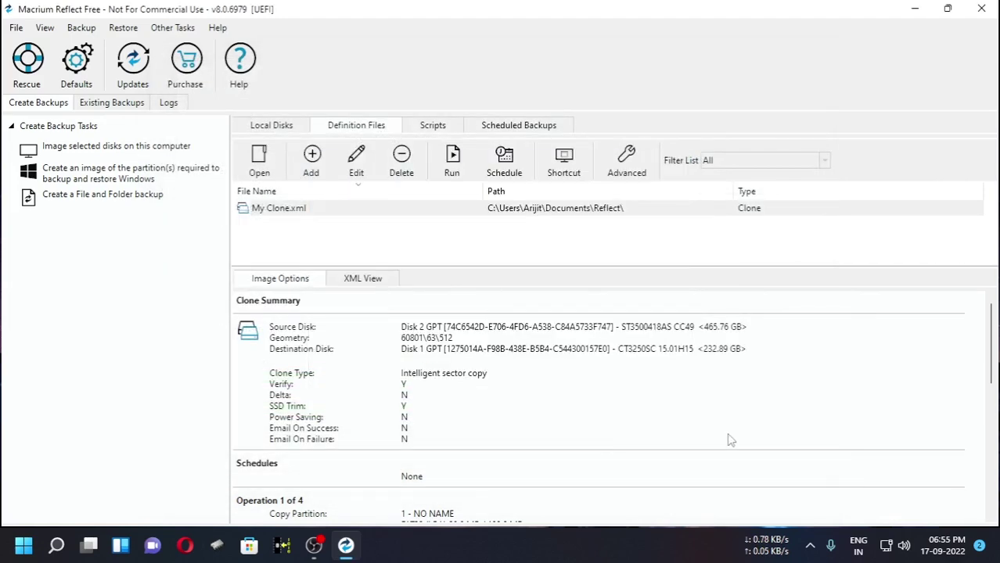
{"action": "left_click", "coordinate": [272, 127]}
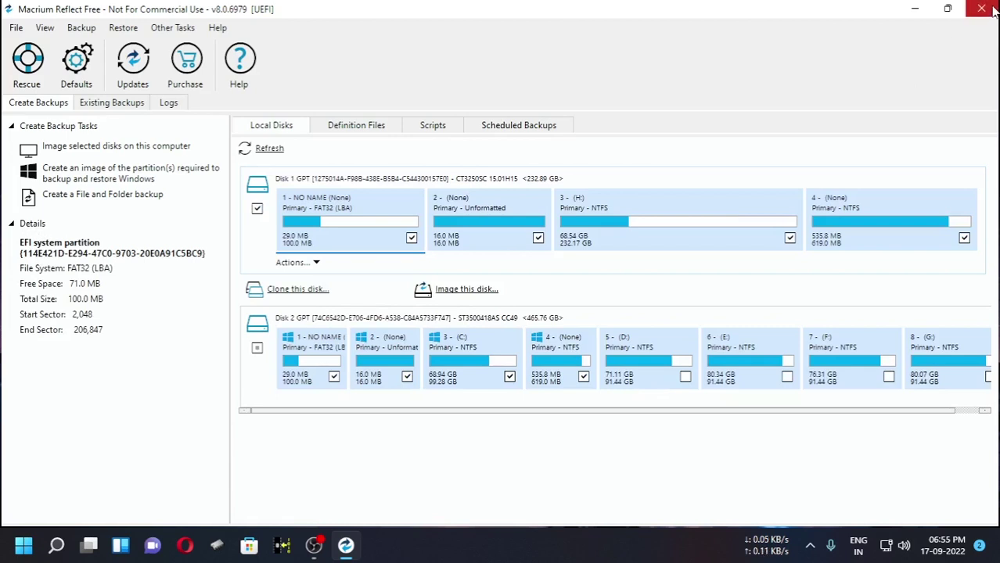
Close Macrium Reflect and restart Windows from the Start menu power options
{"action": "left_click", "coordinate": [992, 9]}
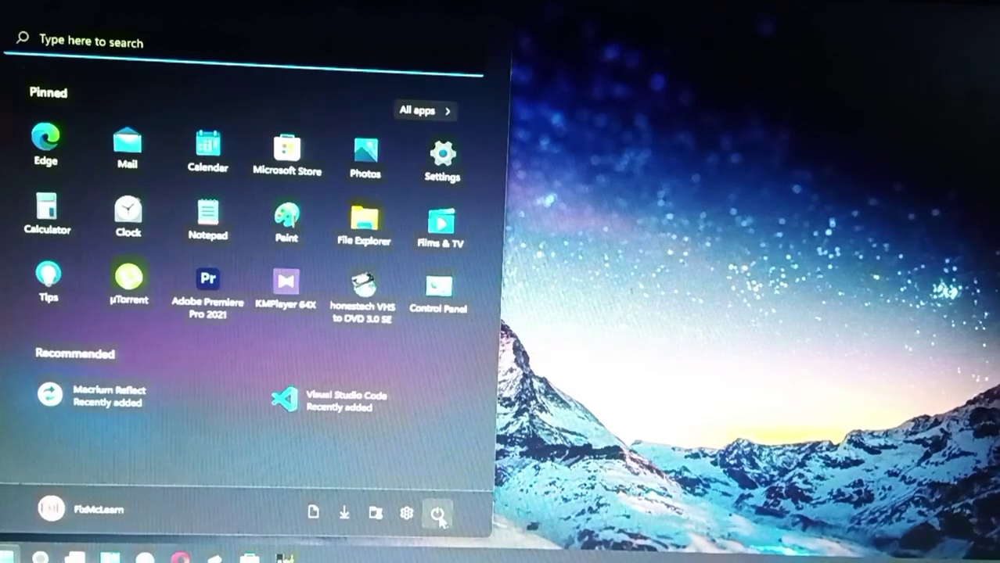
{"action": "left_click", "coordinate": [438, 514]}
{"action": "left_click", "coordinate": [450, 467]}
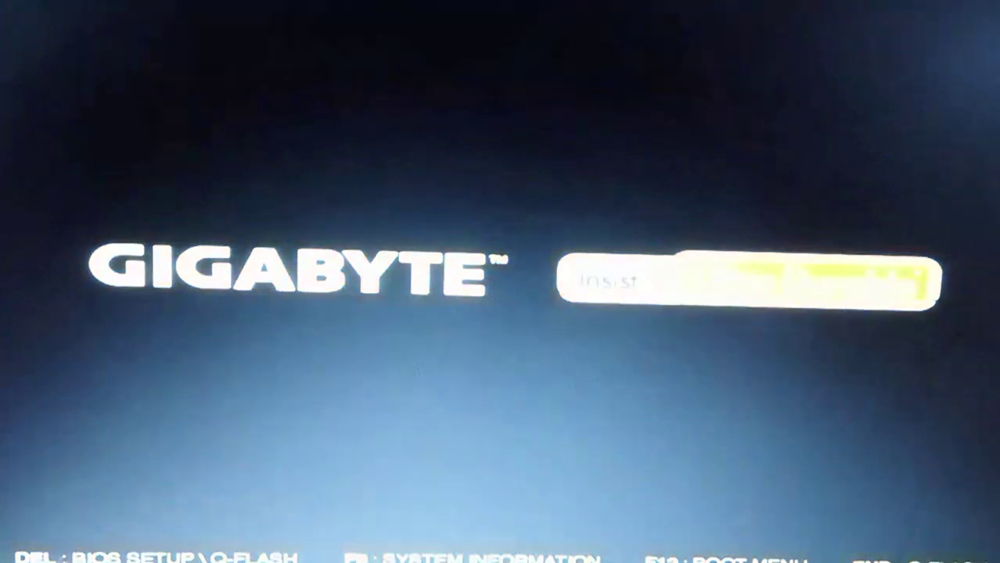
Bring up the F12 boot menu and boot from the UEFI: CT3250SC entry
{"action": "key", "text": "F12"}
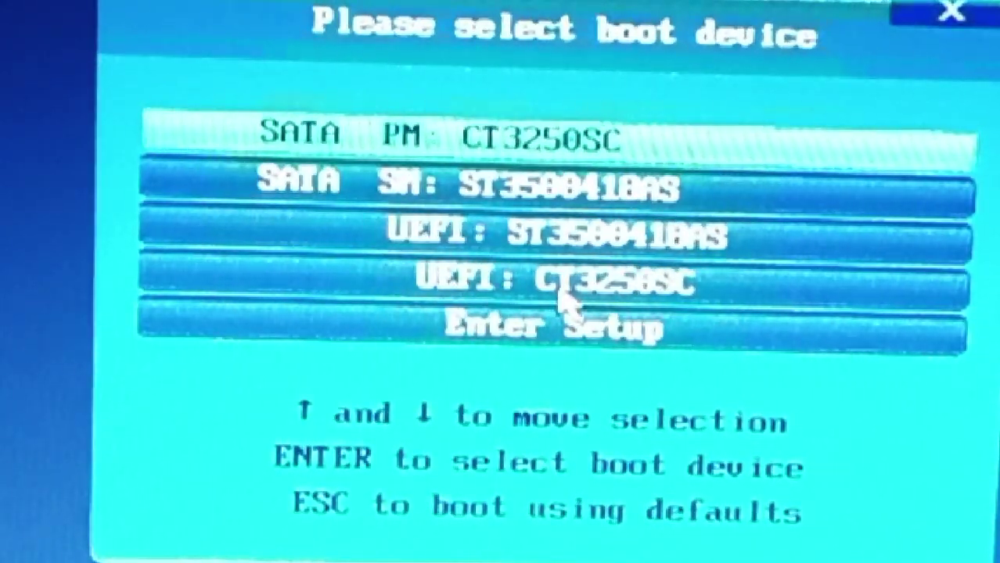
{"action": "key", "text": "Down"}
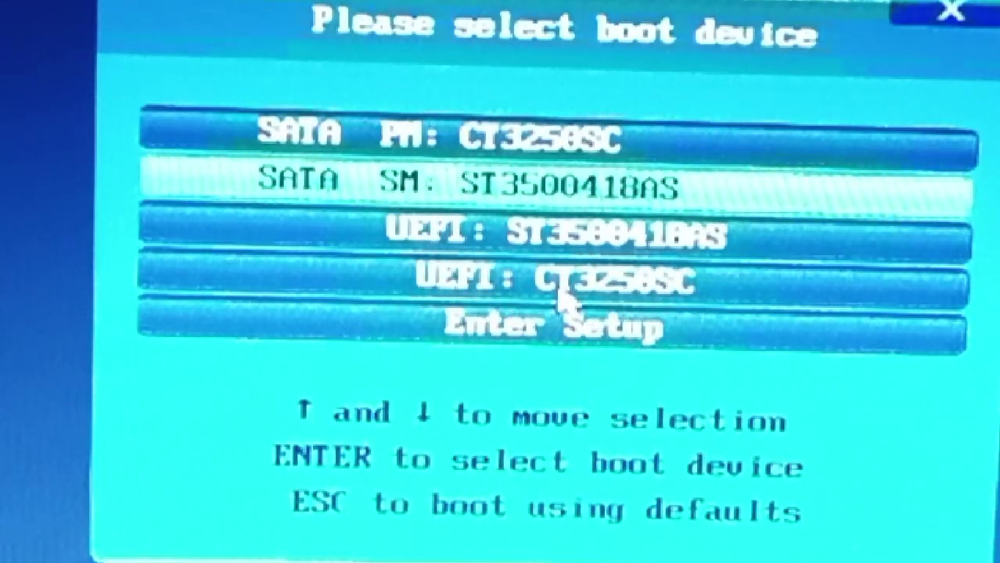
{"action": "key", "text": "Down"}
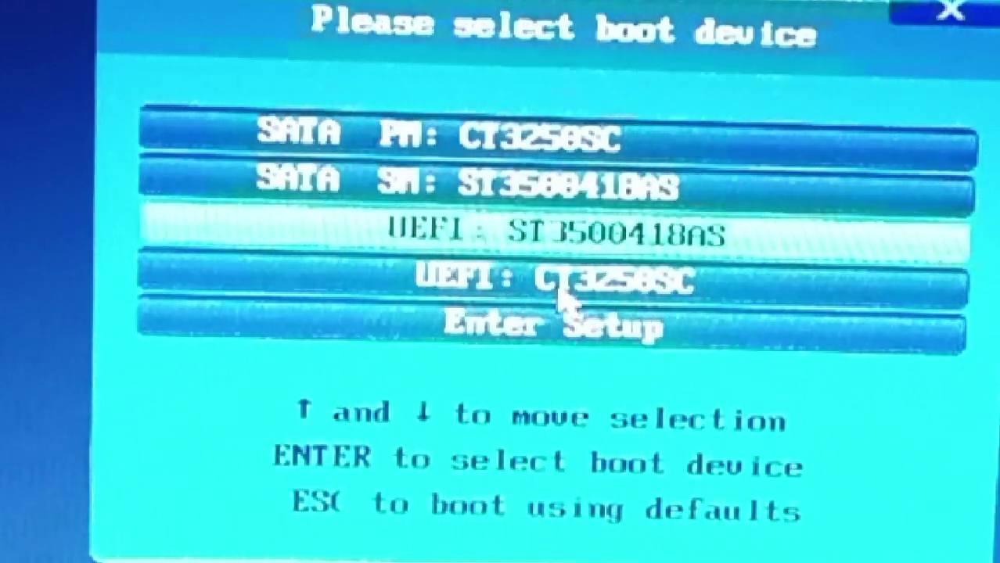
{"action": "key", "text": "Down"}
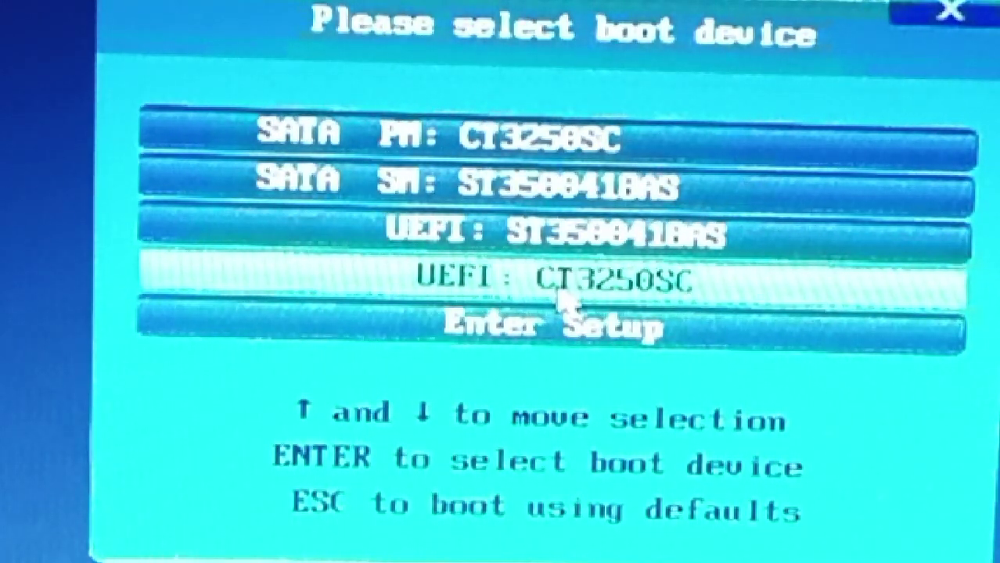
{"action": "key", "text": "Return"}
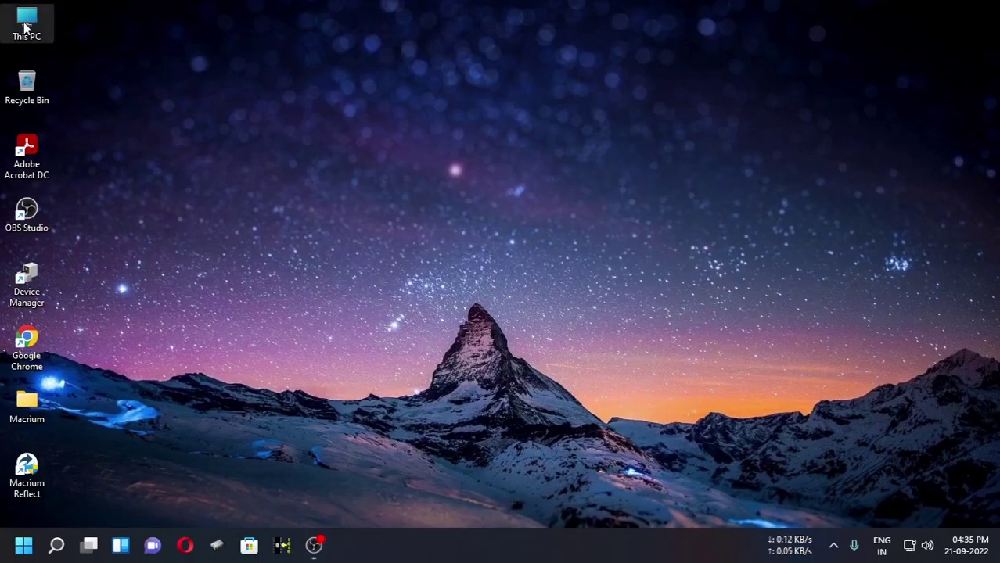
{"action": "double_click", "coordinate": [26, 28]}
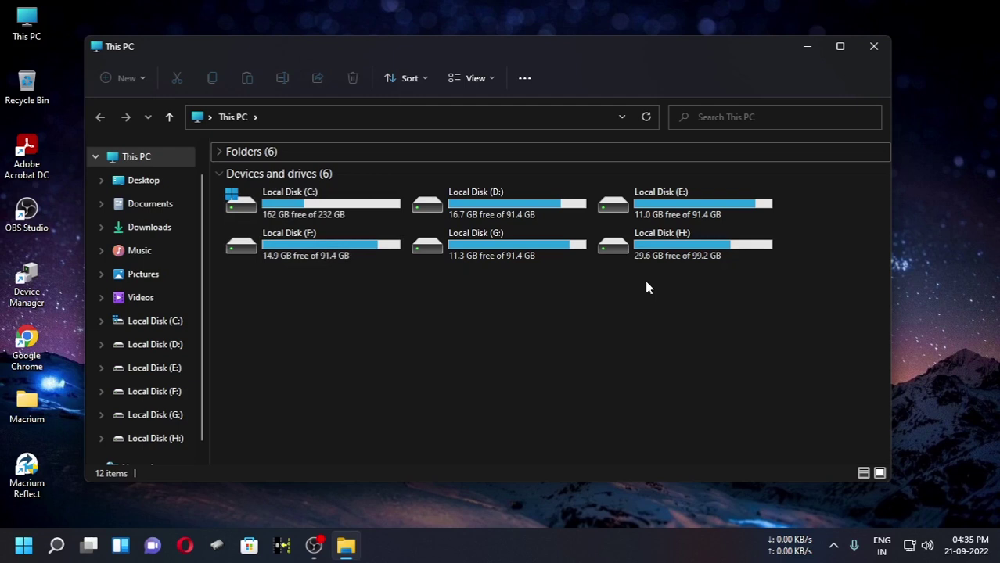
{"action": "mouse_move", "coordinate": [686, 258]}
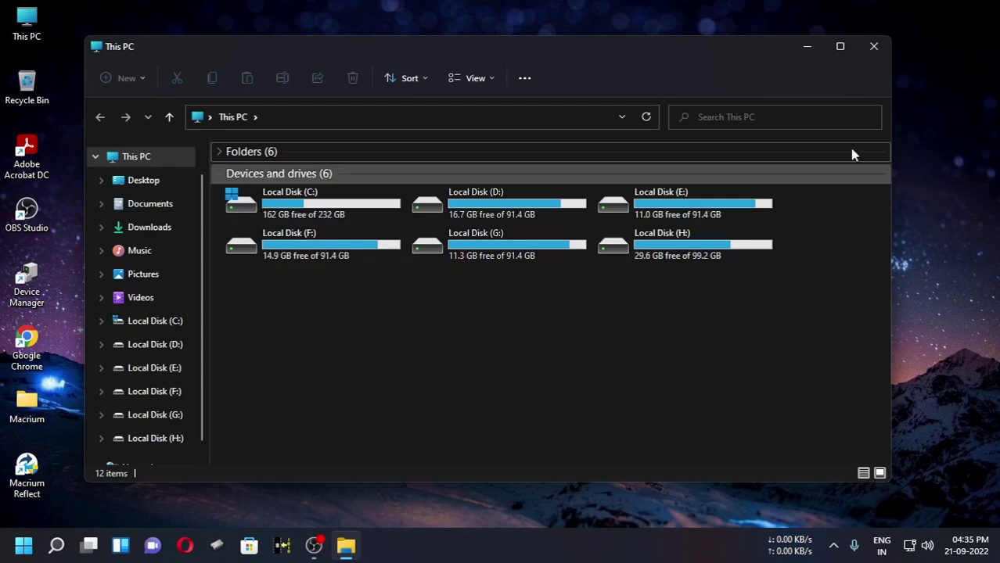
{"action": "left_click", "coordinate": [874, 46]}
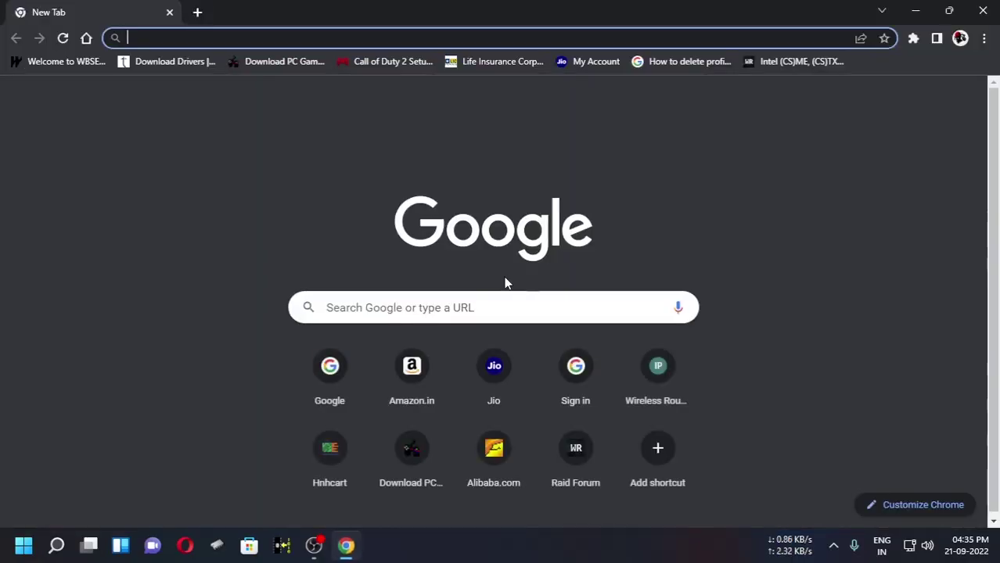
Google 'minitool partition wizard' and open the first result to get the free installer
{"action": "left_click", "coordinate": [451, 231]}
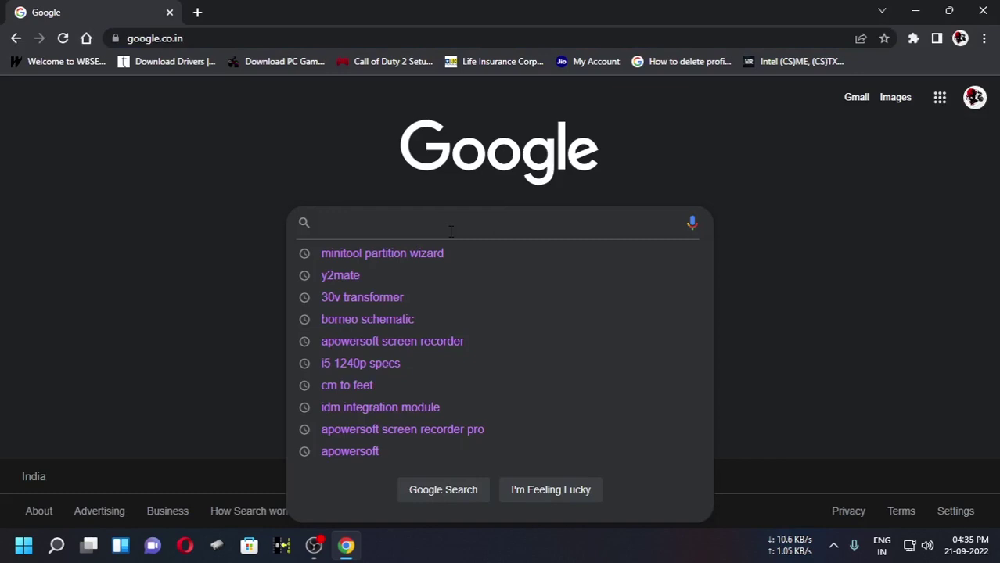
{"action": "type", "text": "mini"}
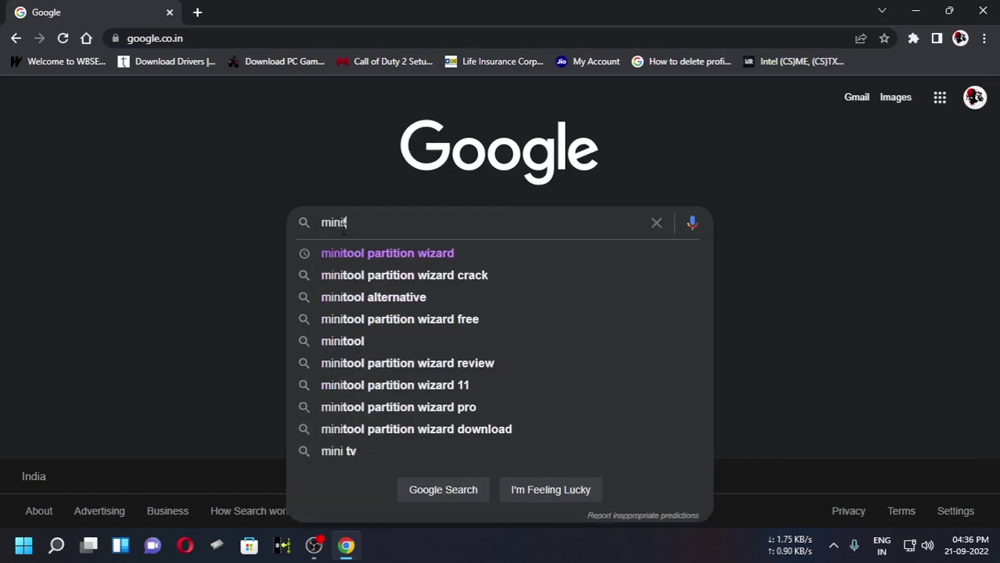
{"action": "type", "text": "tool partitio"}
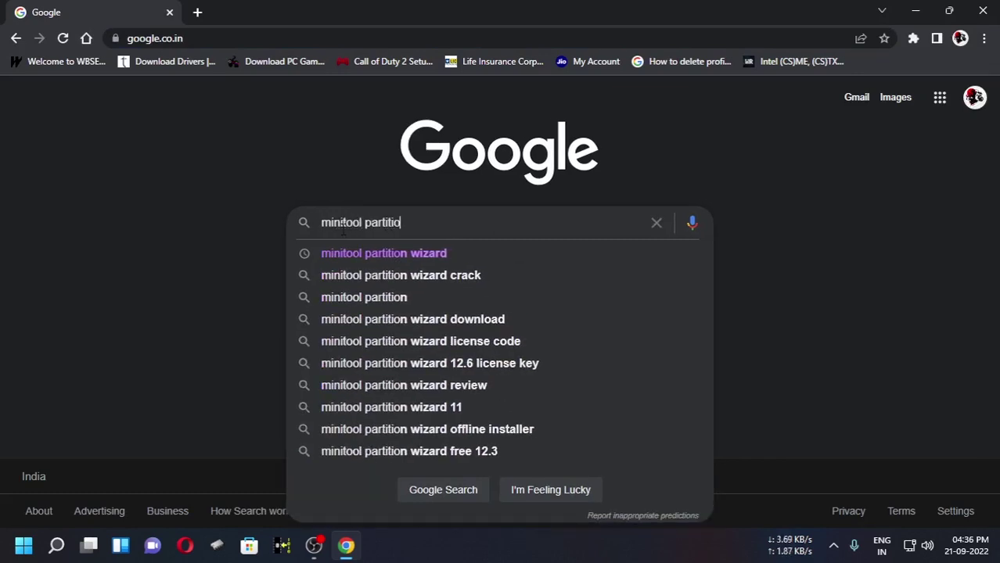
{"action": "type", "text": "n wizard"}
{"action": "key", "text": "Return"}
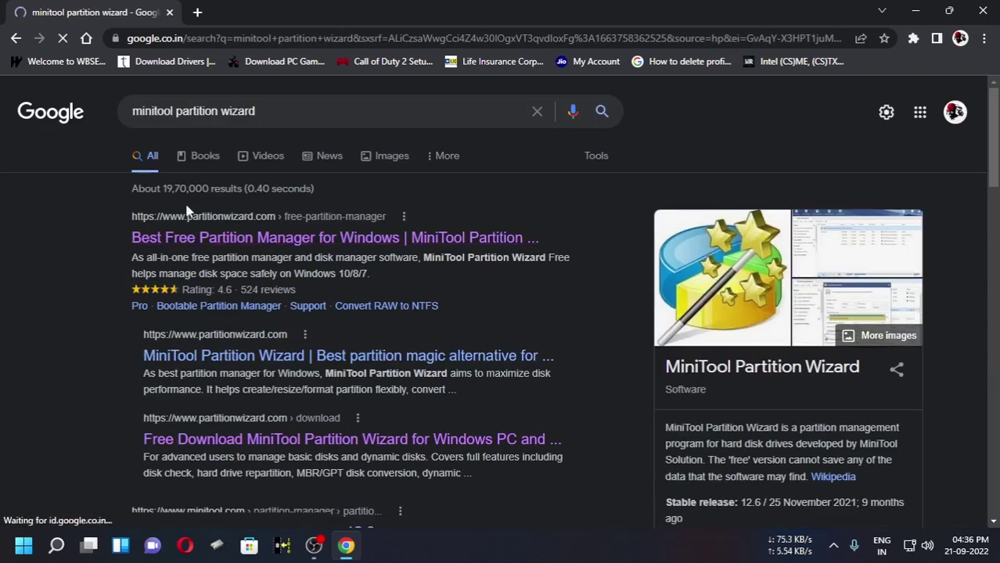
{"action": "left_click", "coordinate": [252, 239]}
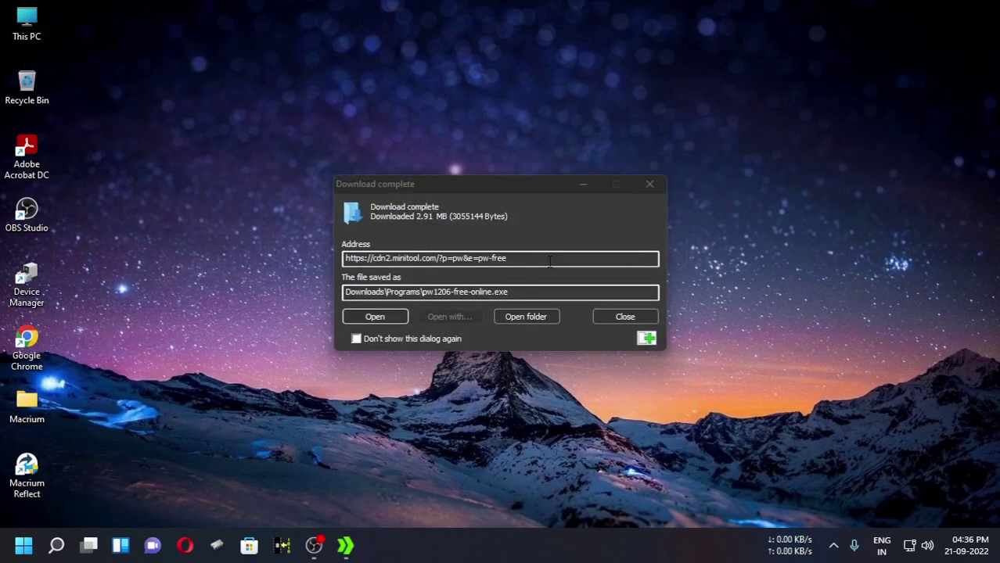
Copy the downloaded pw1206-free-online.exe installer from Downloads\Programs onto the desktop
{"action": "left_click", "coordinate": [527, 317]}
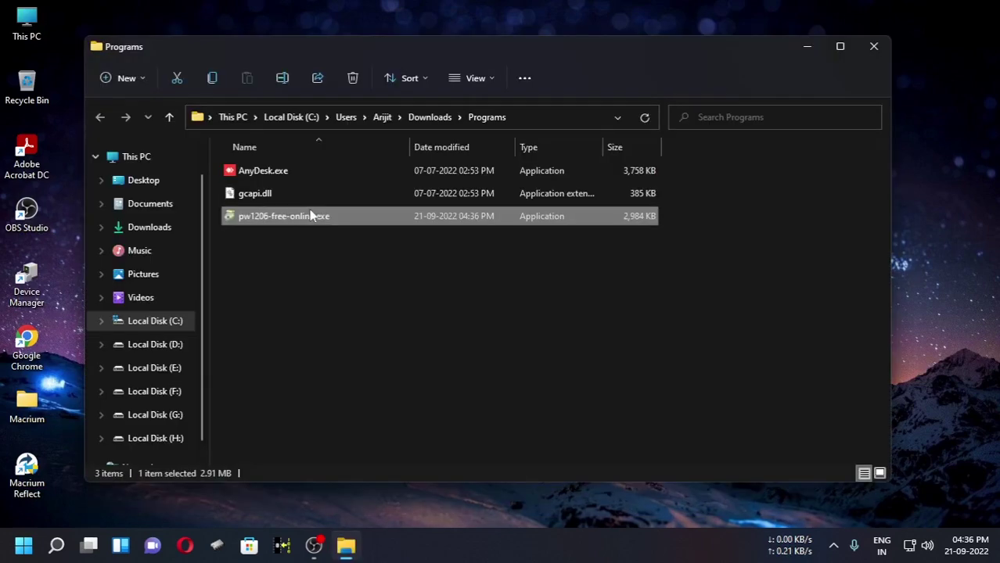
{"action": "right_click", "coordinate": [310, 214]}
{"action": "key", "text": "Escape"}
{"action": "key", "text": "alt+F4"}
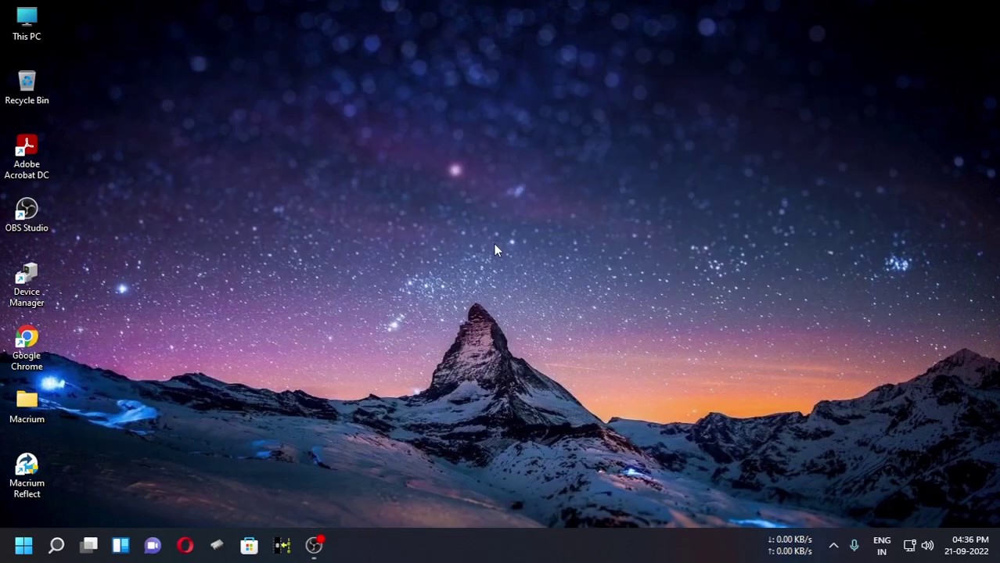
{"action": "right_click", "coordinate": [813, 373]}
{"action": "left_click", "coordinate": [857, 245]}
Install the free edition in English into the default folder, launch it, and dismiss the thank-you page
{"action": "key", "text": "Return"}
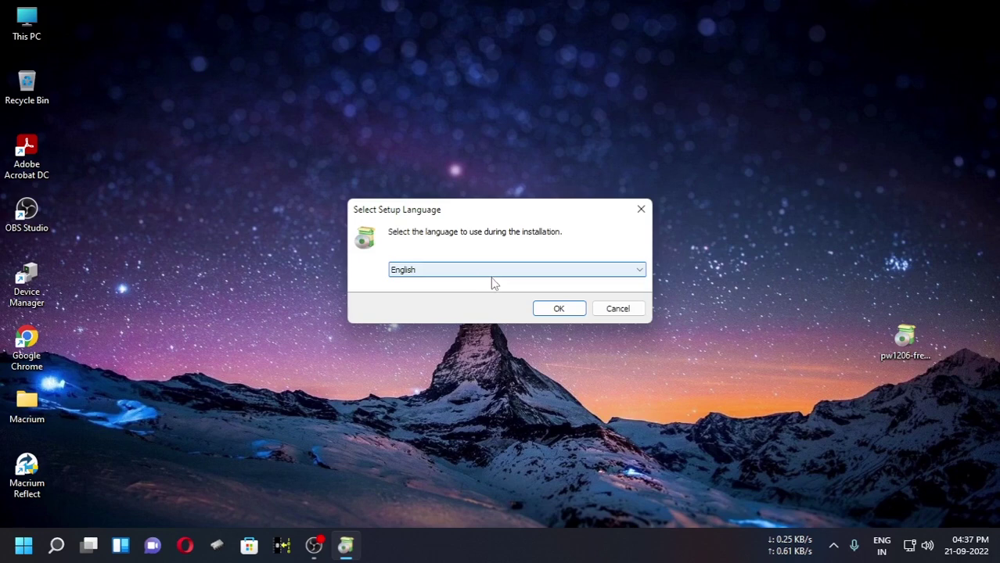
{"action": "left_click", "coordinate": [553, 311]}
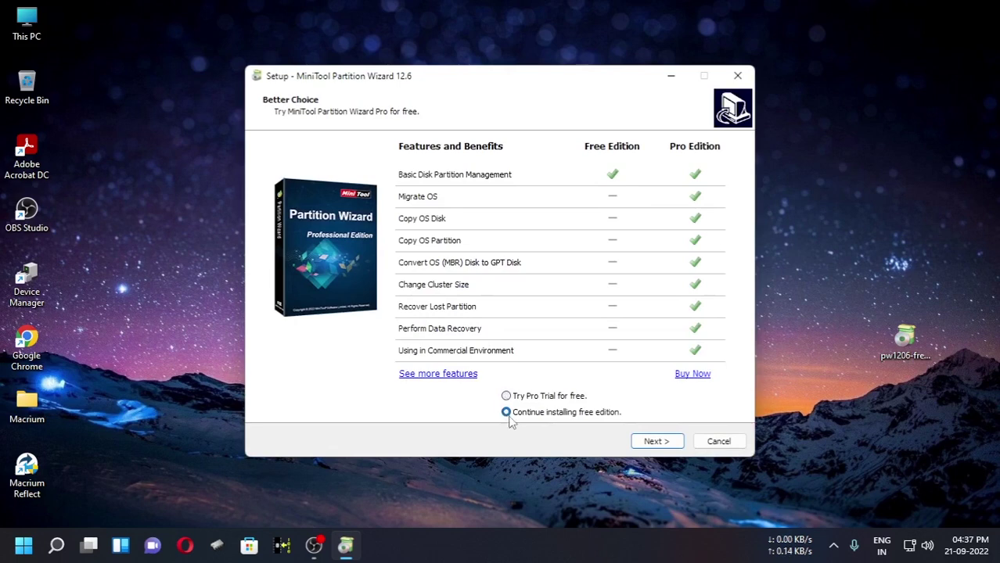
{"action": "left_click", "coordinate": [654, 441]}
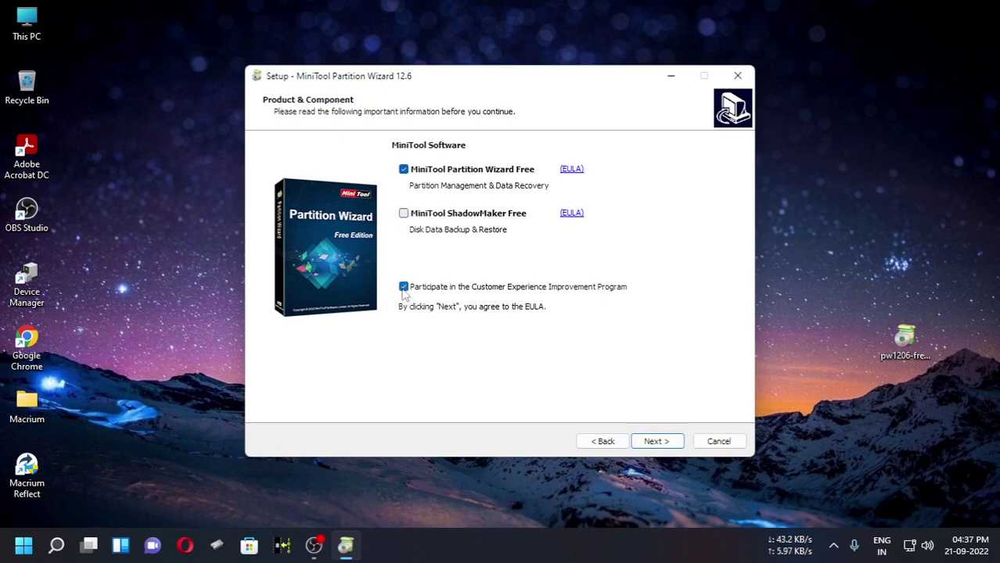
{"action": "left_click", "coordinate": [648, 442]}
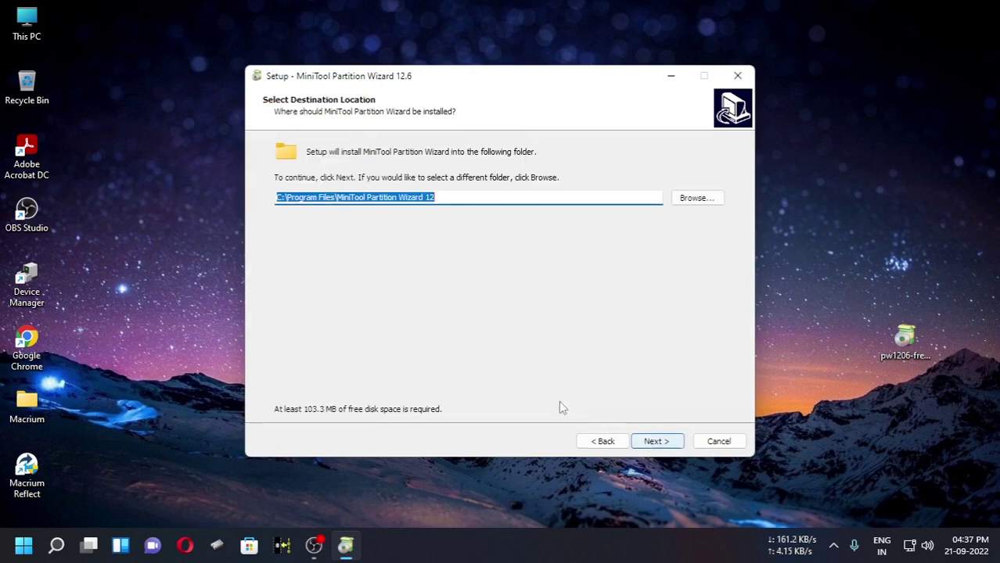
{"action": "left_click", "coordinate": [655, 442]}
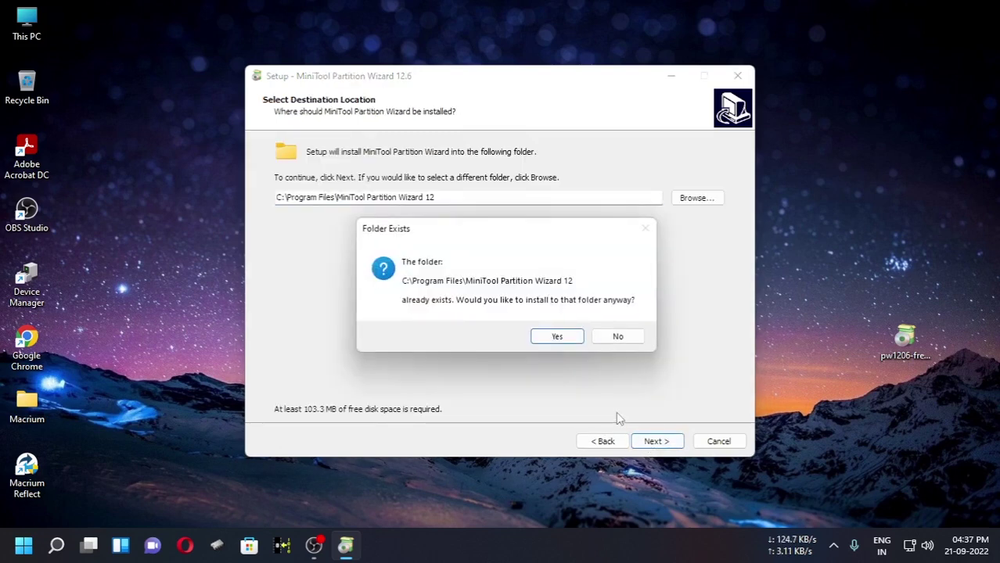
{"action": "left_click", "coordinate": [555, 337]}
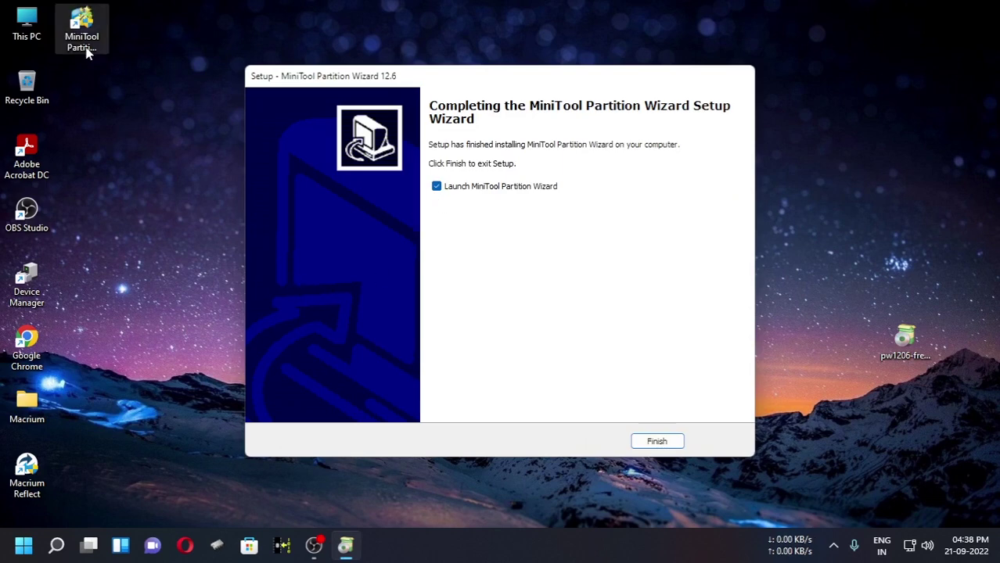
{"action": "left_click", "coordinate": [655, 442]}
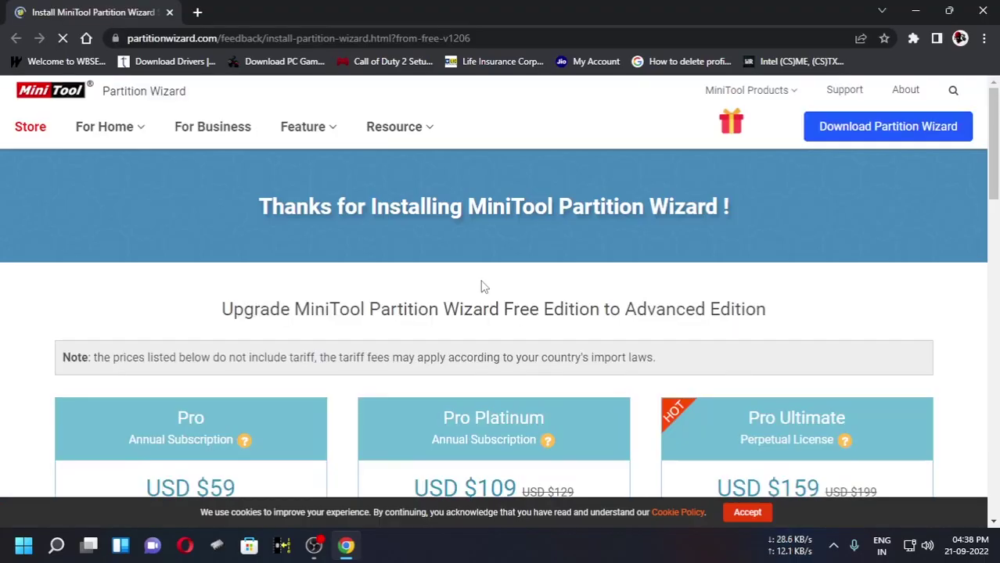
{"action": "left_click", "coordinate": [934, 11]}
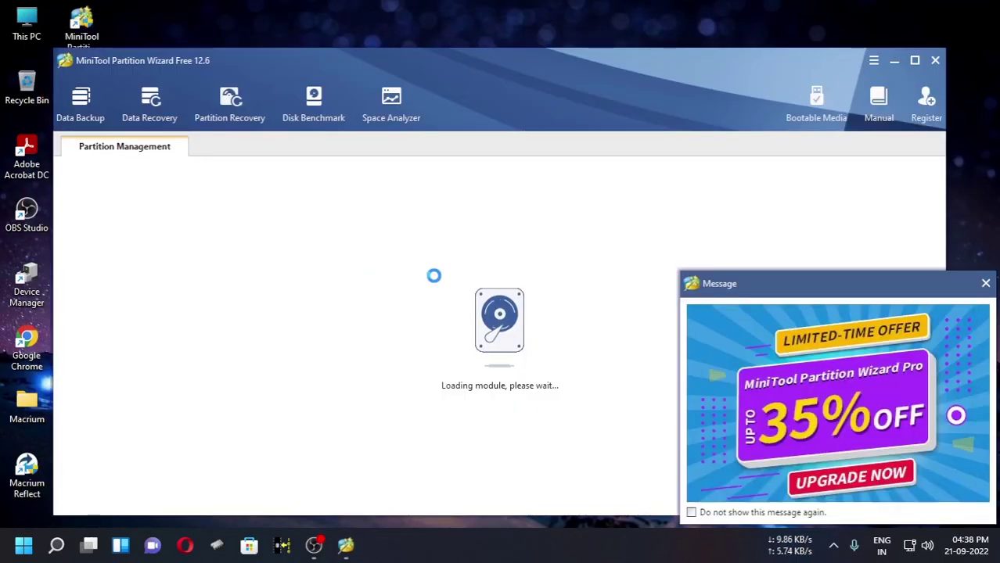
Dismiss the upgrade promo, maximize the wizard, show Disk 2's partitions, then restore the window
{"action": "left_click", "coordinate": [985, 283]}
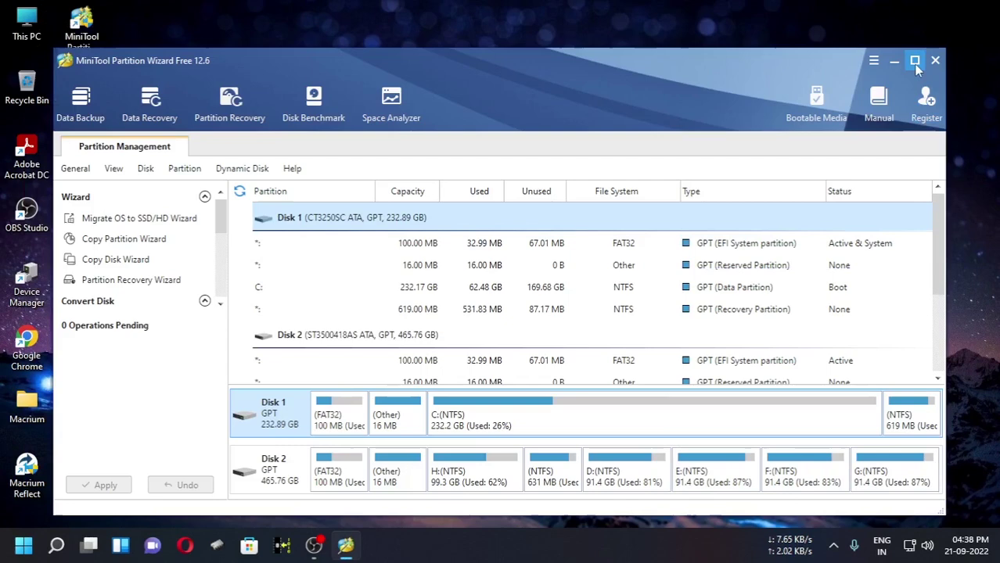
{"action": "left_click", "coordinate": [914, 60]}
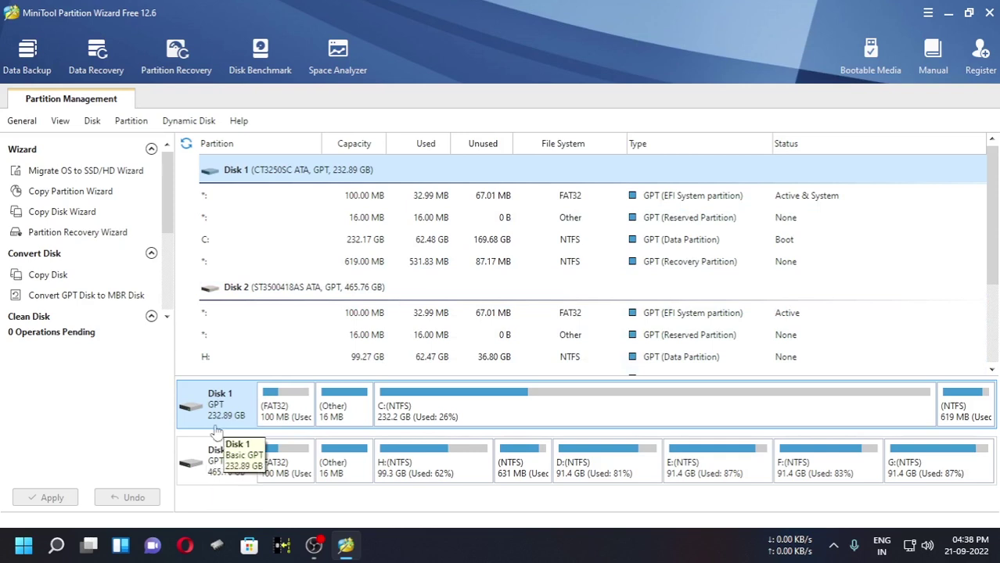
{"action": "left_click", "coordinate": [220, 479]}
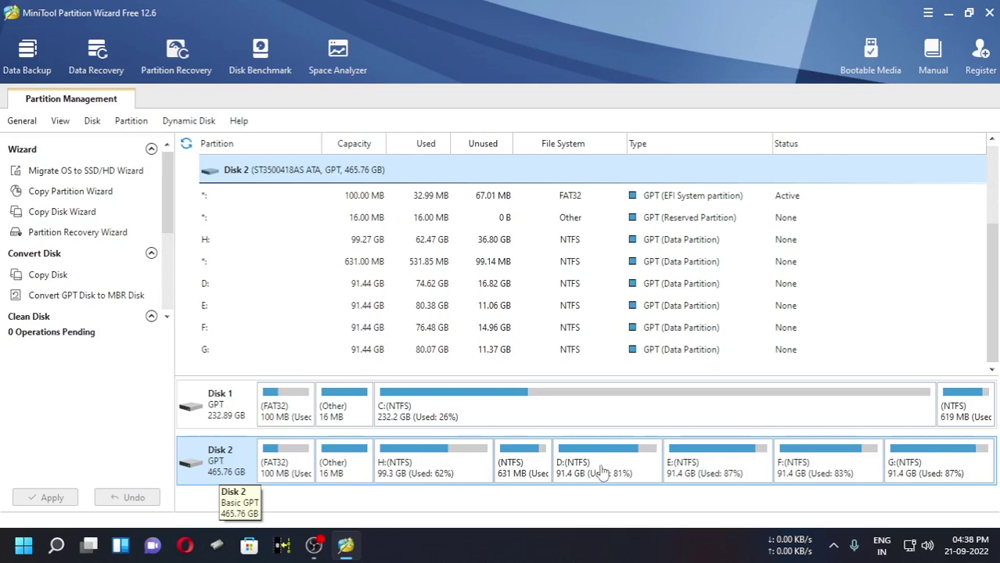
{"action": "left_click", "coordinate": [970, 13]}
{"action": "double_click", "coordinate": [24, 28]}
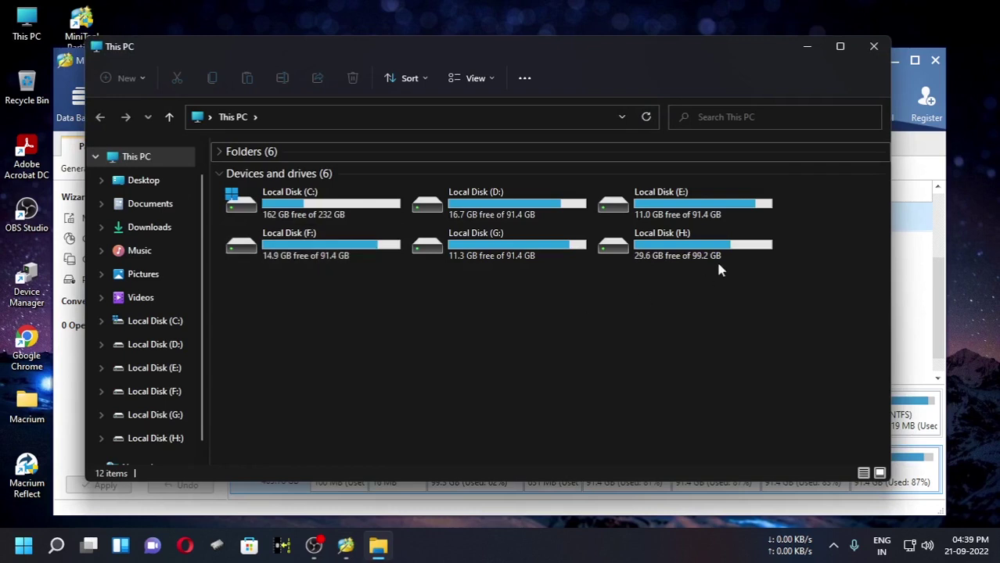
{"action": "left_click", "coordinate": [698, 264]}
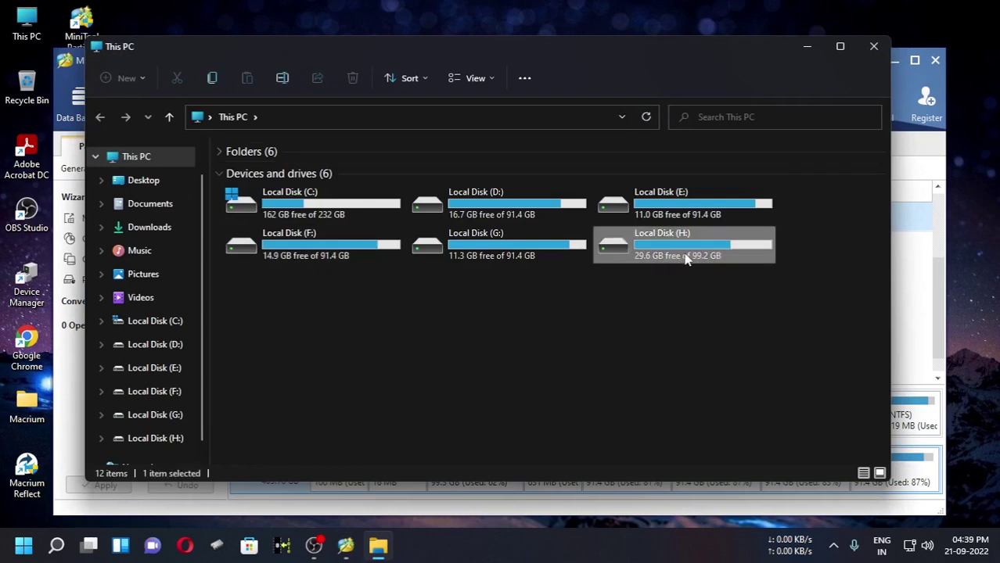
{"action": "double_click", "coordinate": [685, 259]}
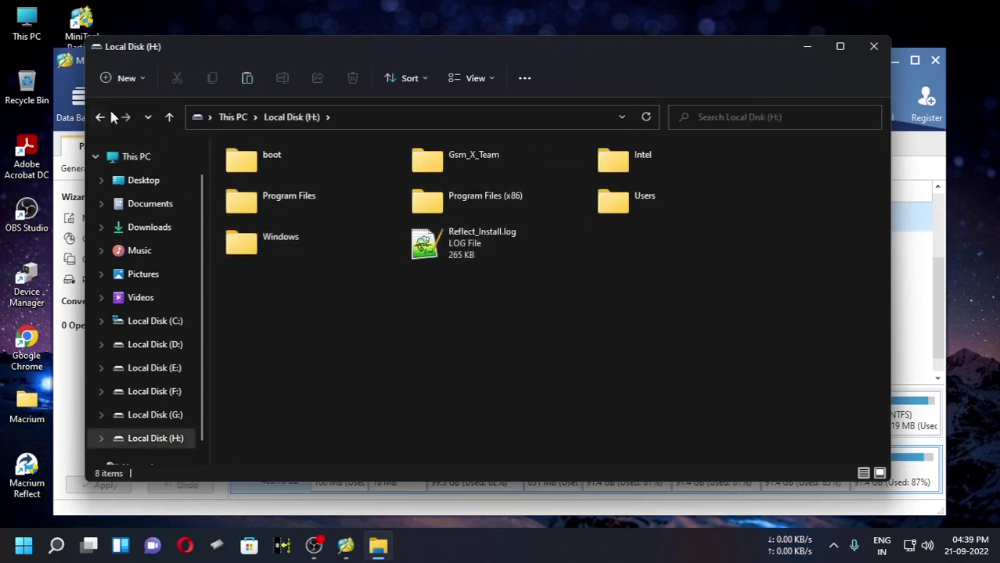
{"action": "left_click", "coordinate": [170, 117]}
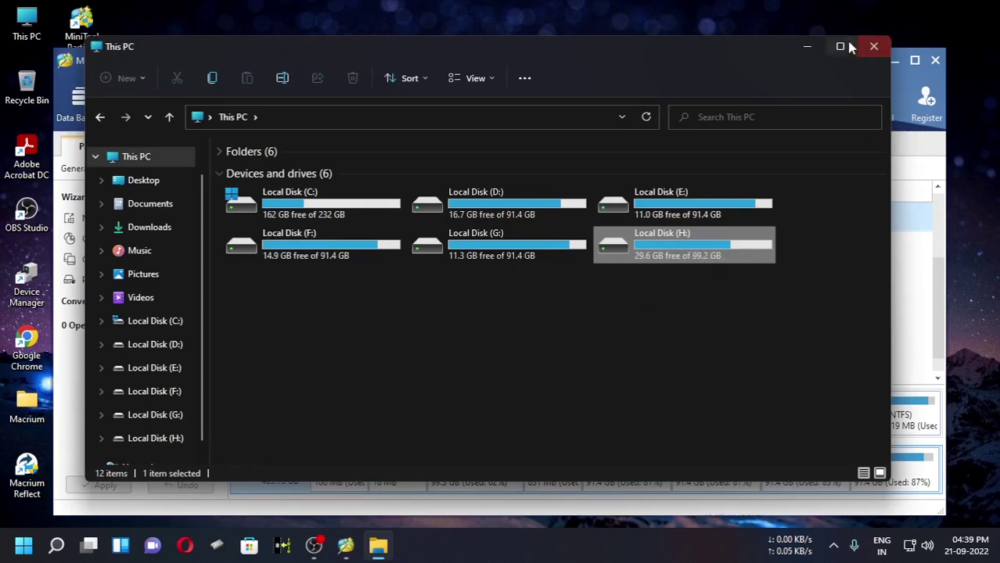
Delete Disk 2's H: partition and its 100 MB FAT32 partition
{"action": "left_click", "coordinate": [873, 46]}
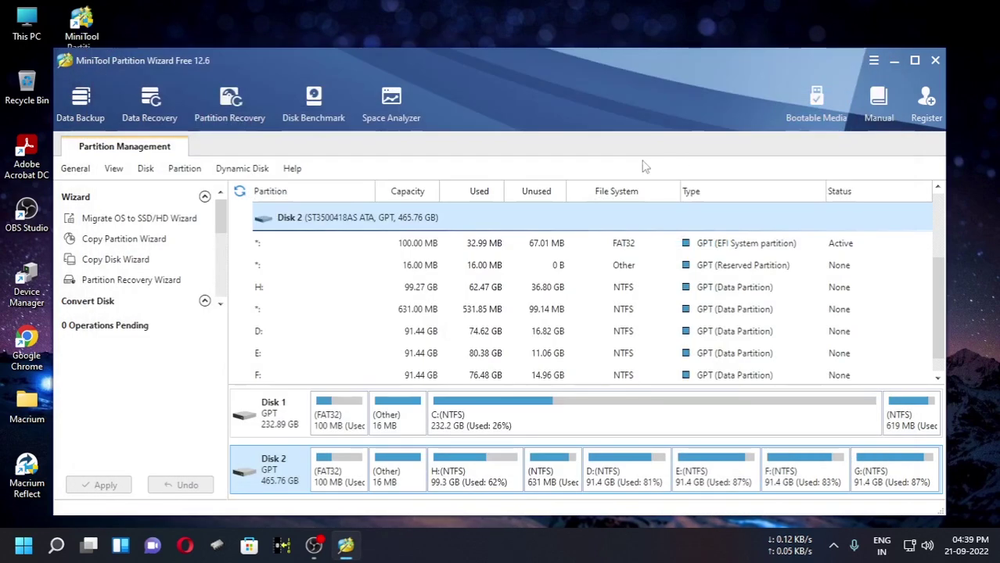
{"action": "left_click", "coordinate": [912, 61]}
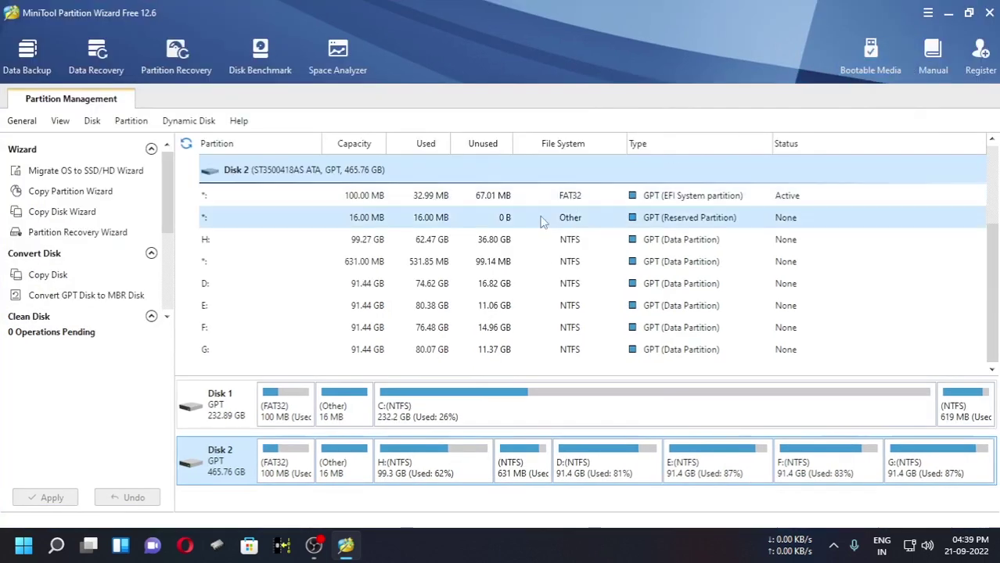
{"action": "left_click", "coordinate": [443, 471]}
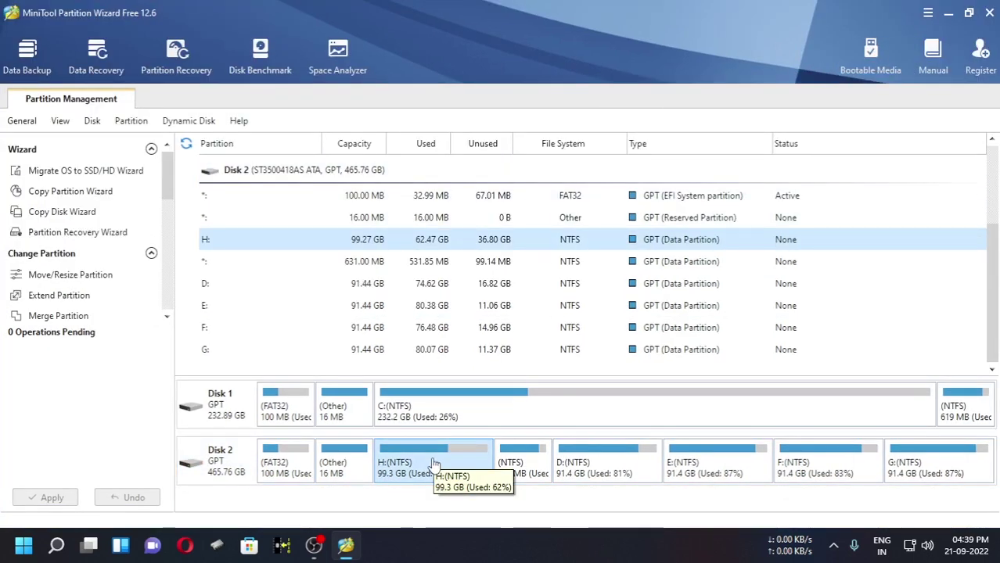
{"action": "right_click", "coordinate": [434, 465]}
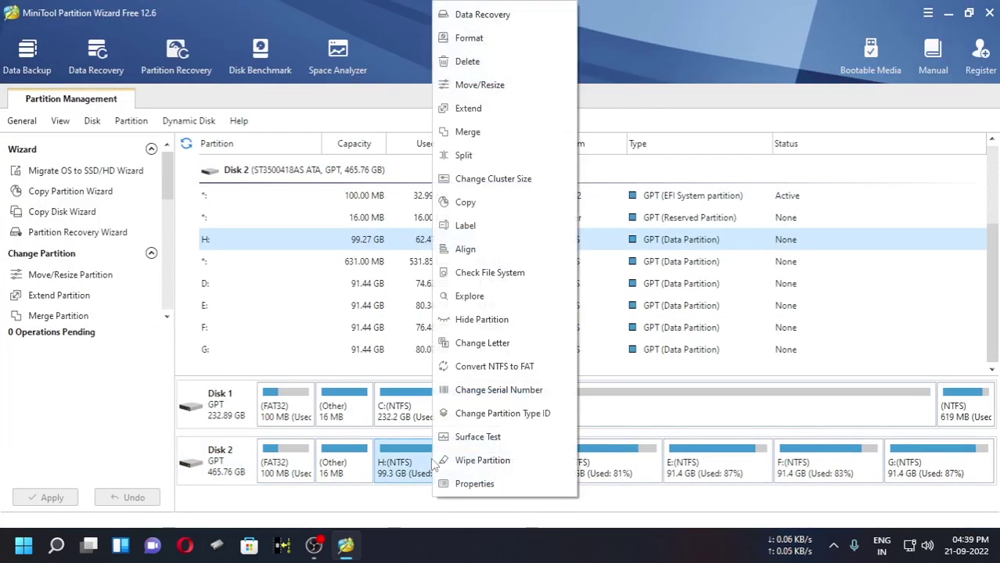
{"action": "left_click", "coordinate": [474, 64]}
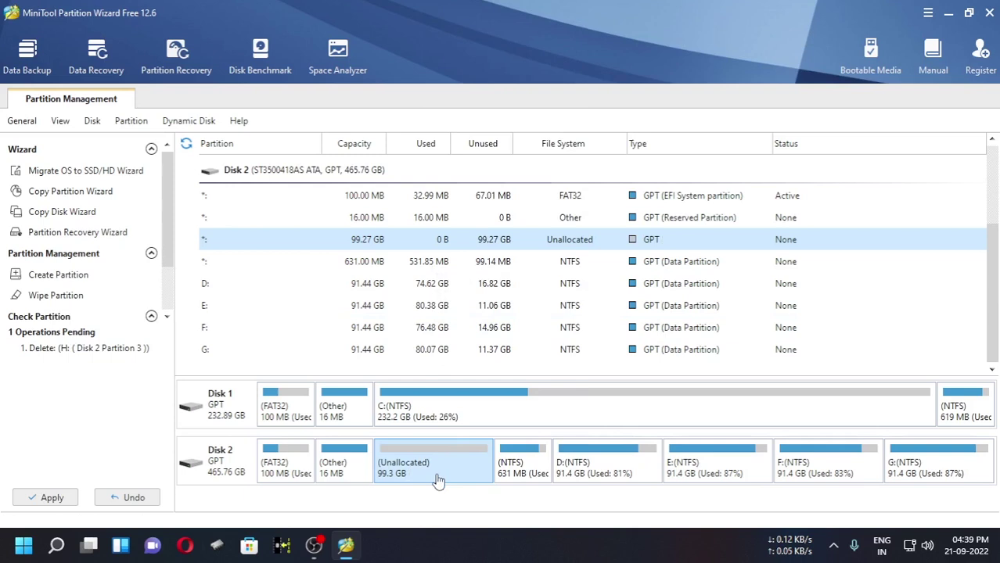
{"action": "left_click", "coordinate": [287, 468]}
{"action": "right_click", "coordinate": [287, 469]}
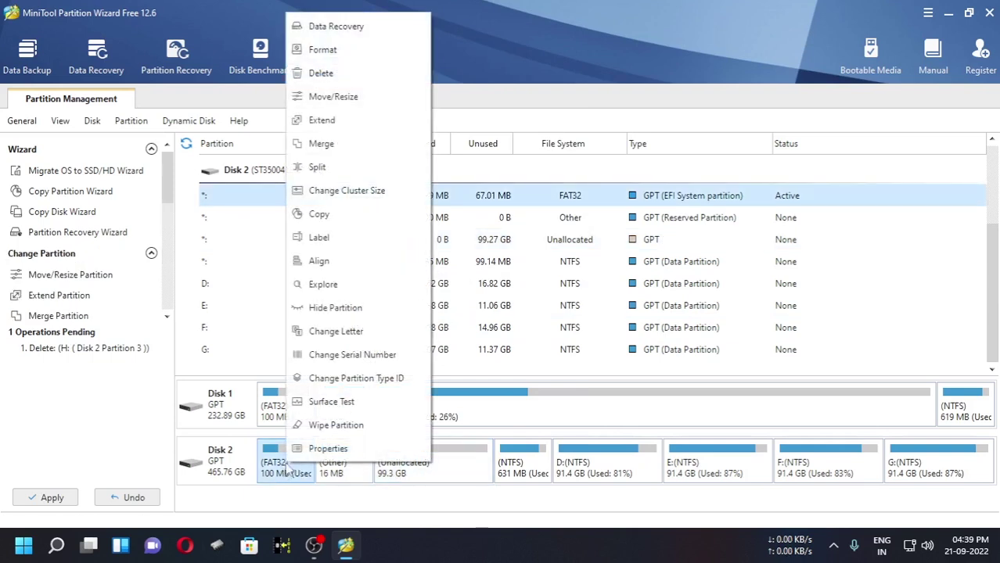
{"action": "left_click", "coordinate": [372, 77]}
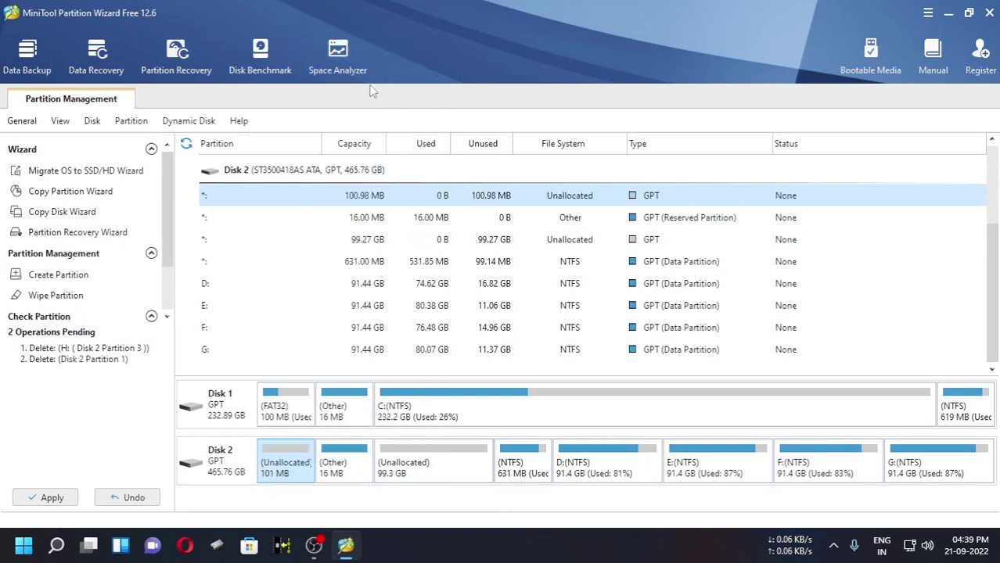
Delete the 16 MB Other and 631 MB NTFS partitions, then apply all four deletions
{"action": "left_click", "coordinate": [347, 461]}
{"action": "right_click", "coordinate": [346, 462]}
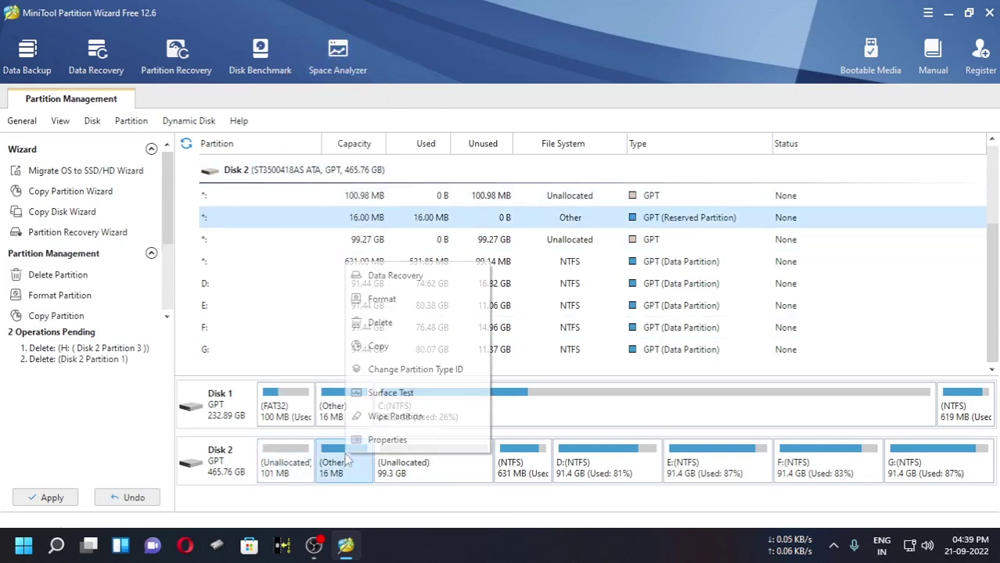
{"action": "left_click", "coordinate": [389, 324]}
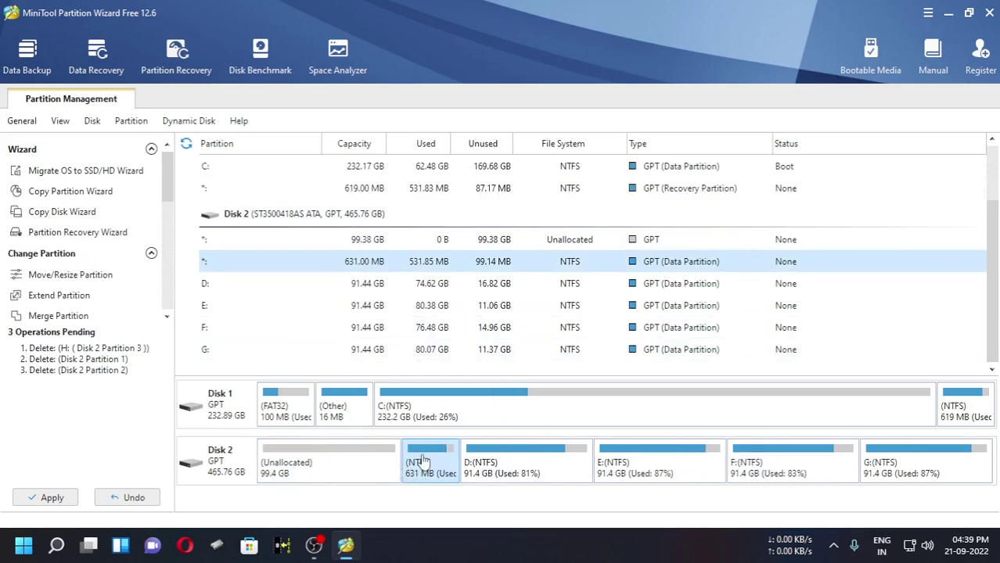
{"action": "right_click", "coordinate": [422, 461]}
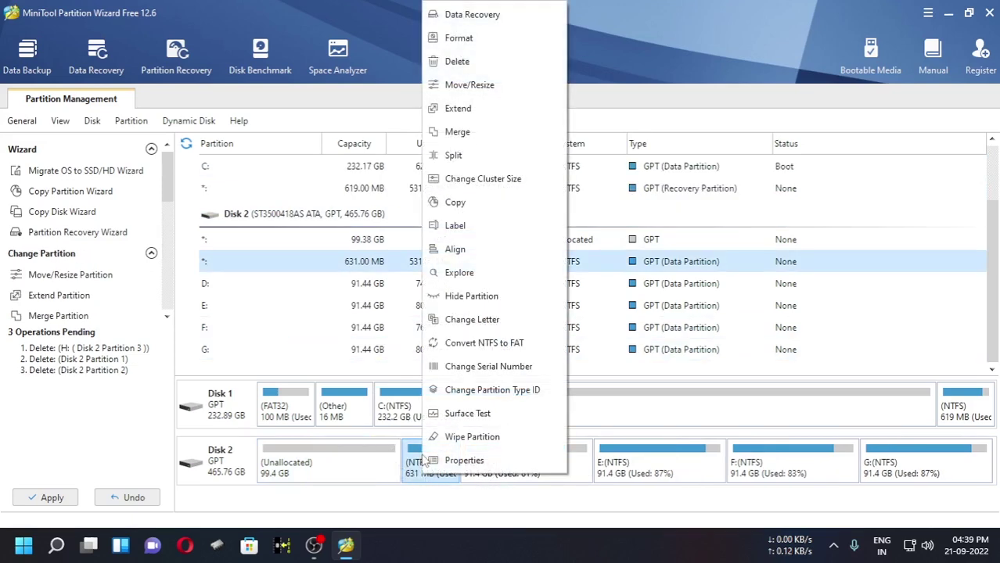
{"action": "left_click", "coordinate": [457, 61]}
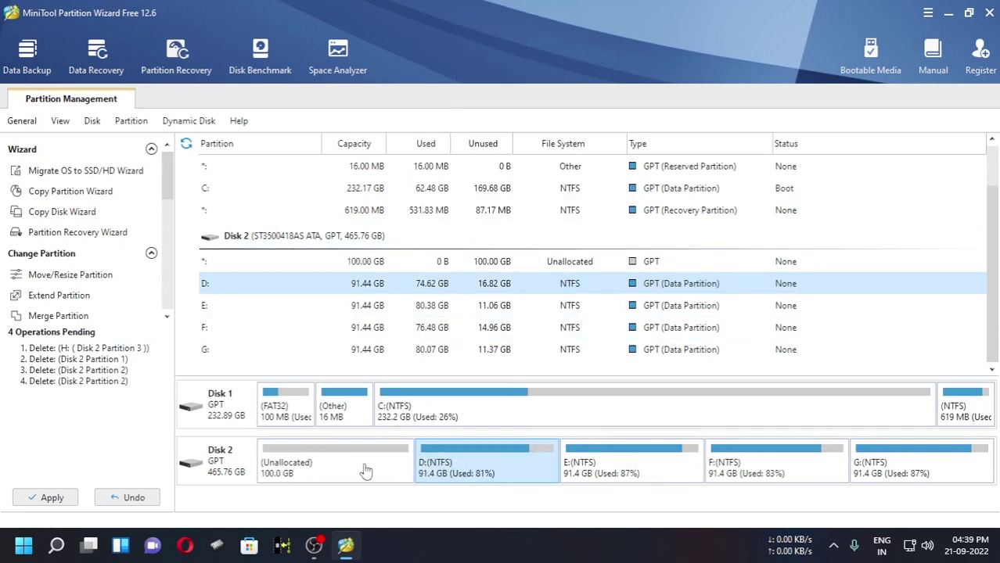
{"action": "left_click", "coordinate": [52, 498]}
{"action": "left_click", "coordinate": [471, 302]}
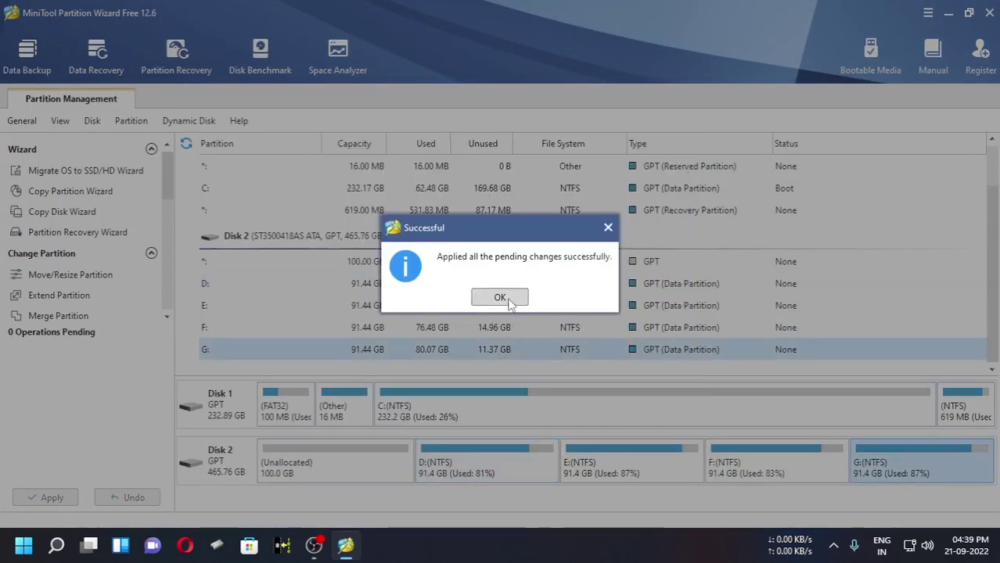
{"action": "left_click", "coordinate": [505, 298]}
{"action": "left_click", "coordinate": [969, 12]}
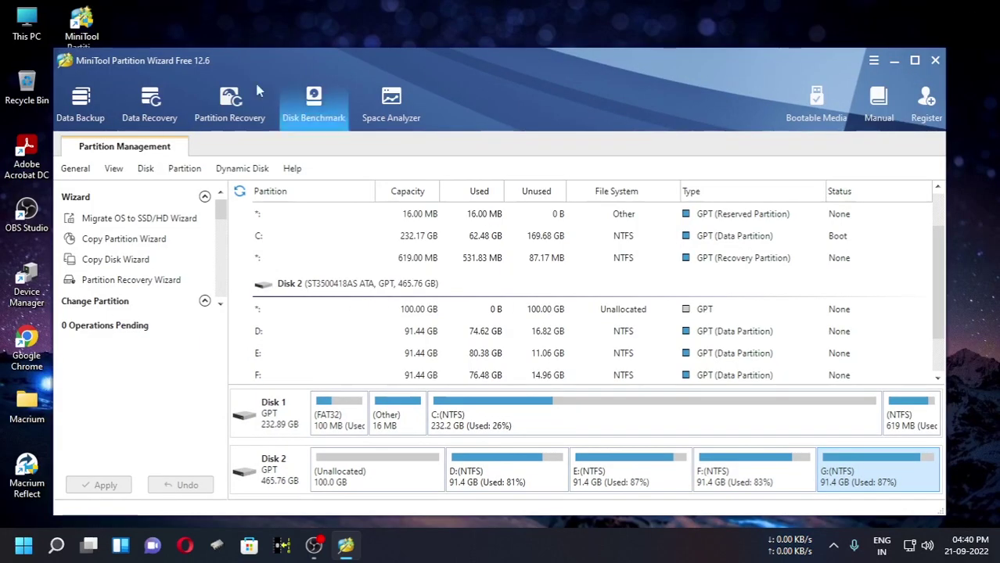
{"action": "double_click", "coordinate": [22, 29]}
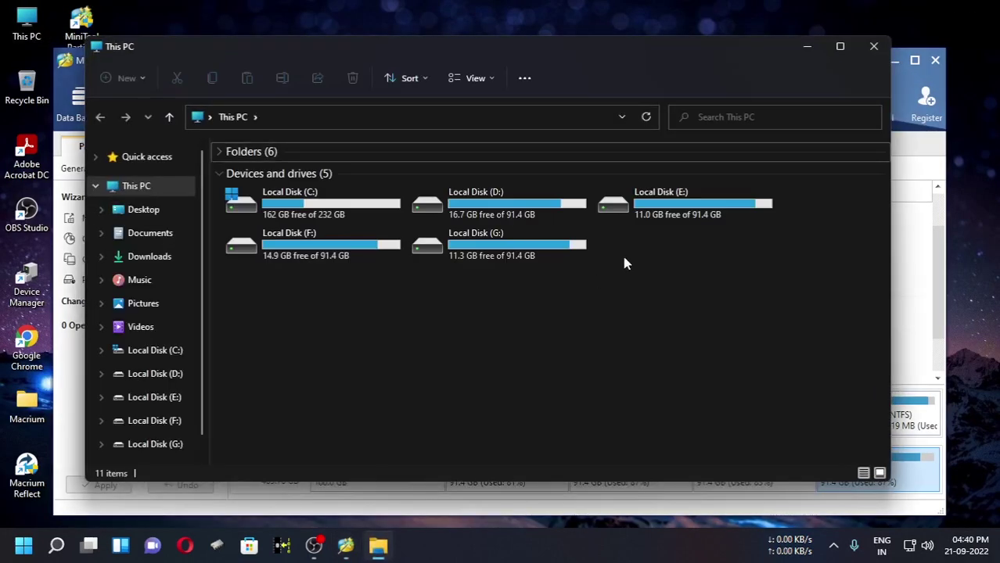
{"action": "left_click", "coordinate": [805, 49]}
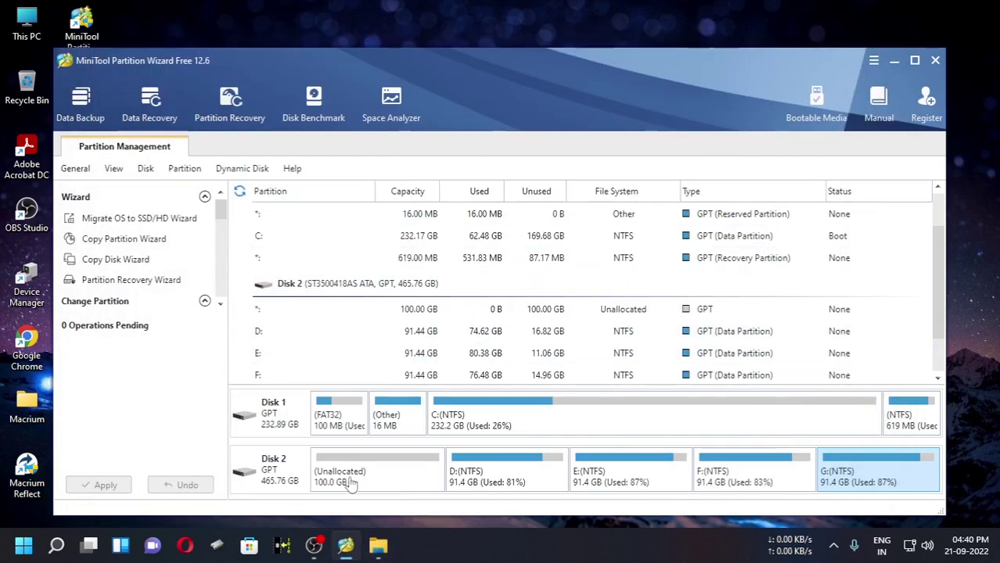
Create a 100 GB NTFS H: partition in Disk 2's unallocated space and apply it
{"action": "left_click", "coordinate": [914, 60]}
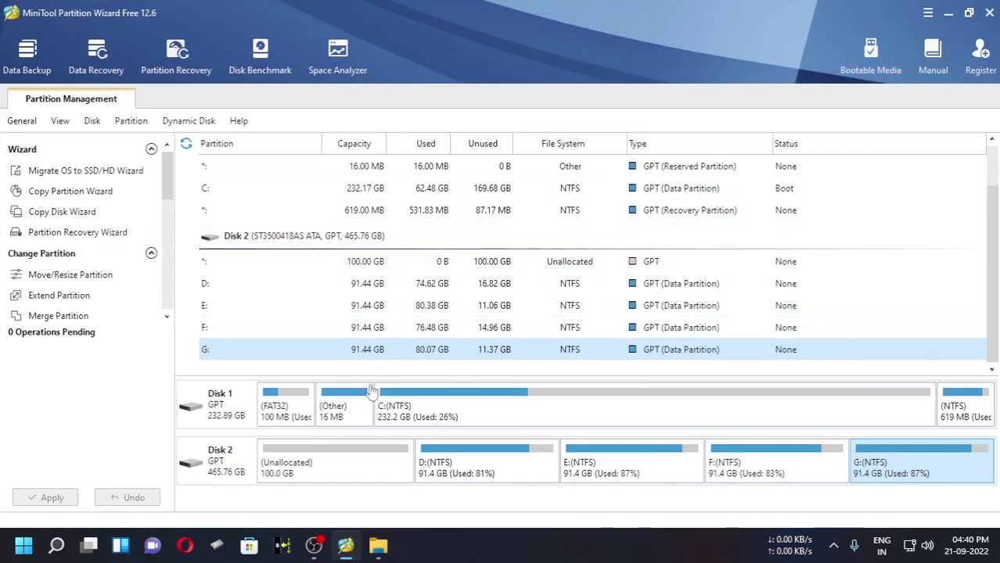
{"action": "left_click", "coordinate": [321, 467]}
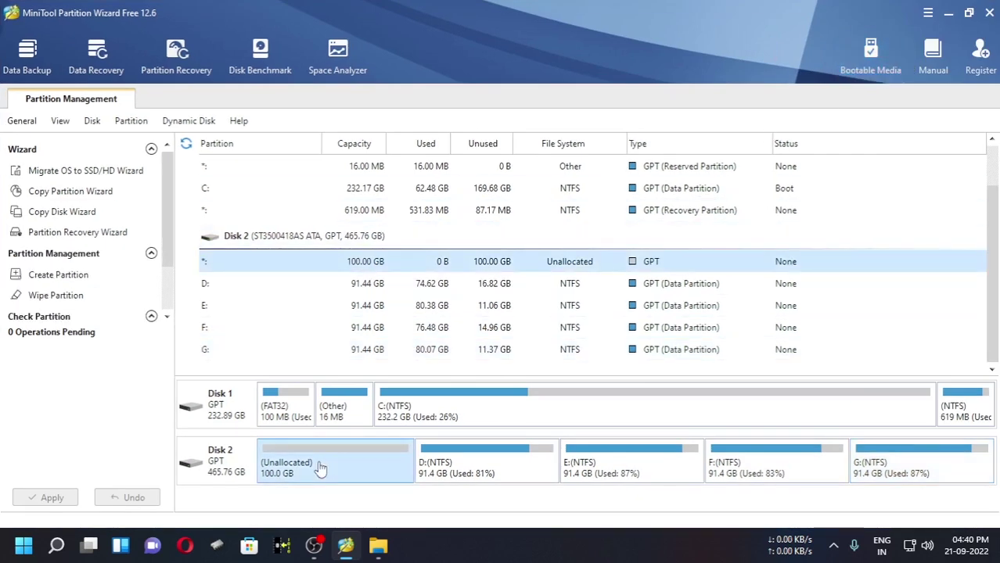
{"action": "right_click", "coordinate": [319, 465]}
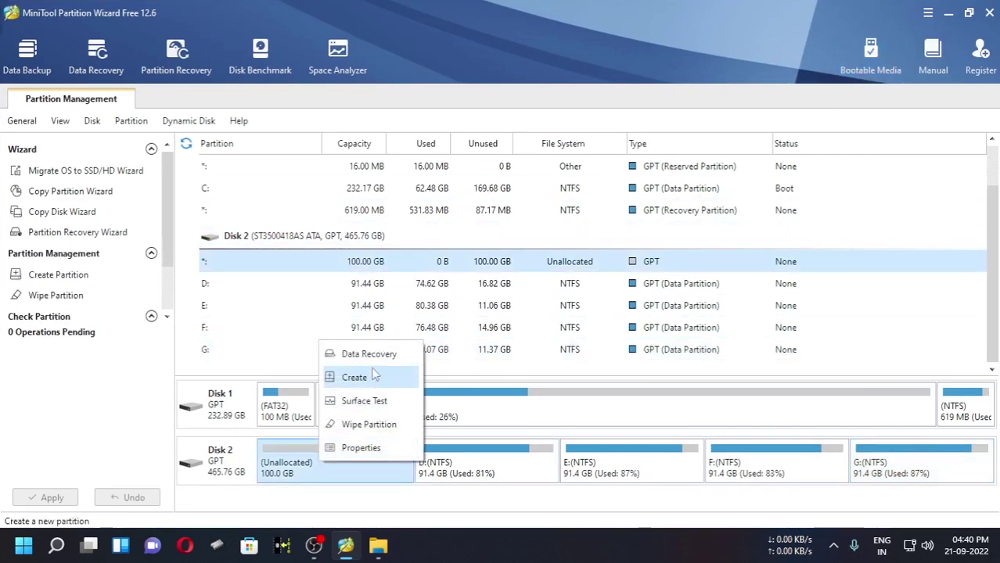
{"action": "left_click", "coordinate": [373, 379]}
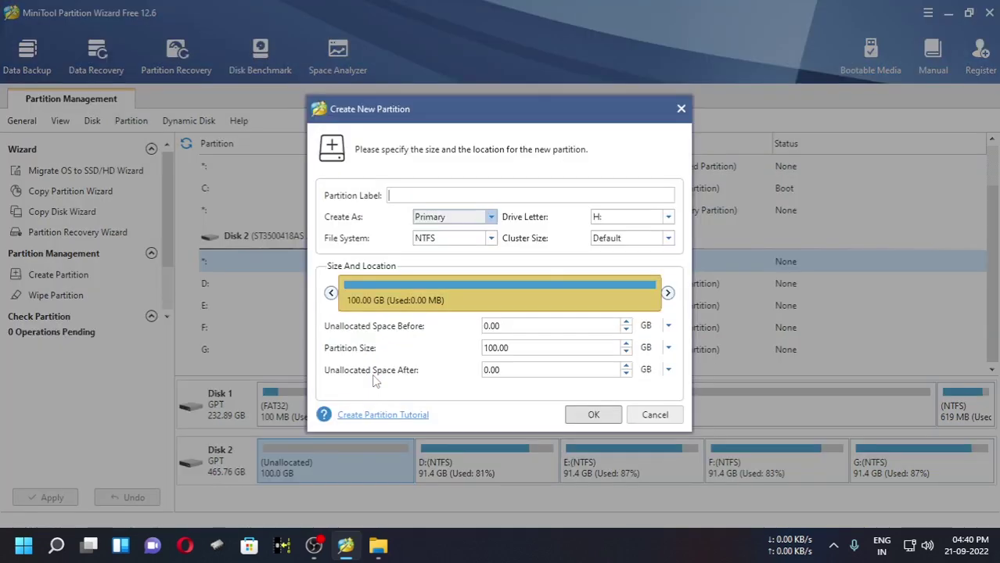
{"action": "left_click", "coordinate": [593, 415]}
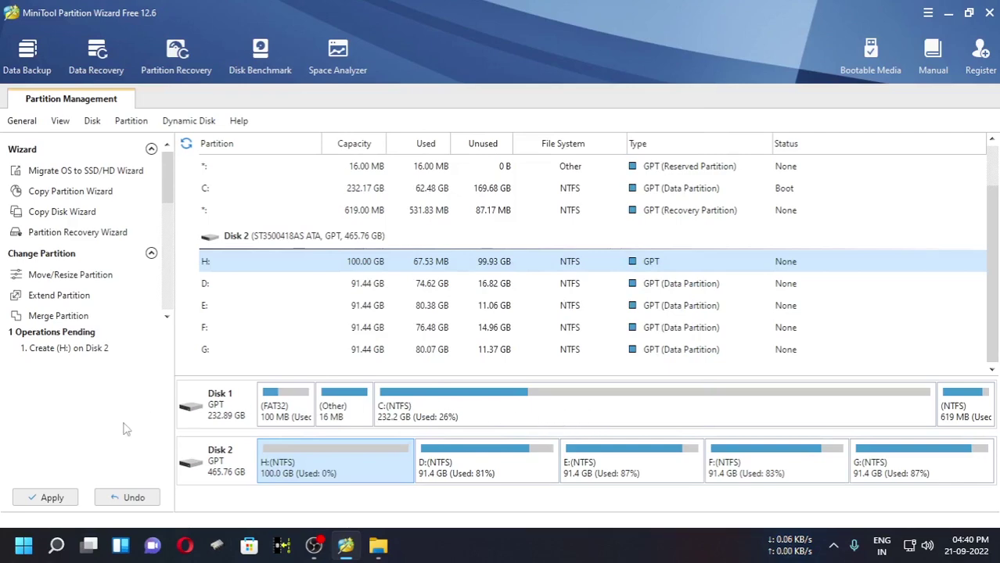
{"action": "left_click", "coordinate": [45, 499]}
{"action": "left_click", "coordinate": [465, 304]}
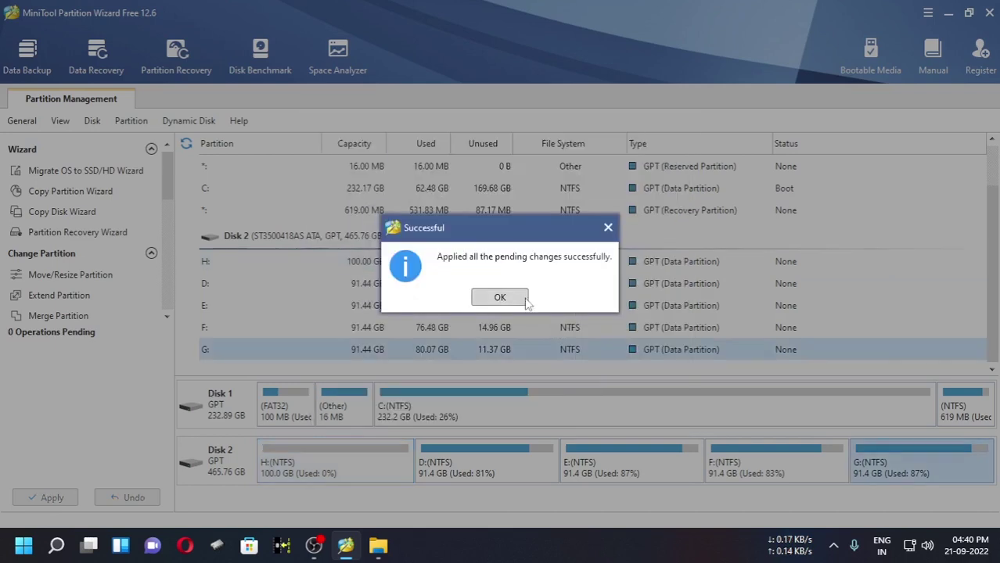
{"action": "left_click", "coordinate": [509, 298]}
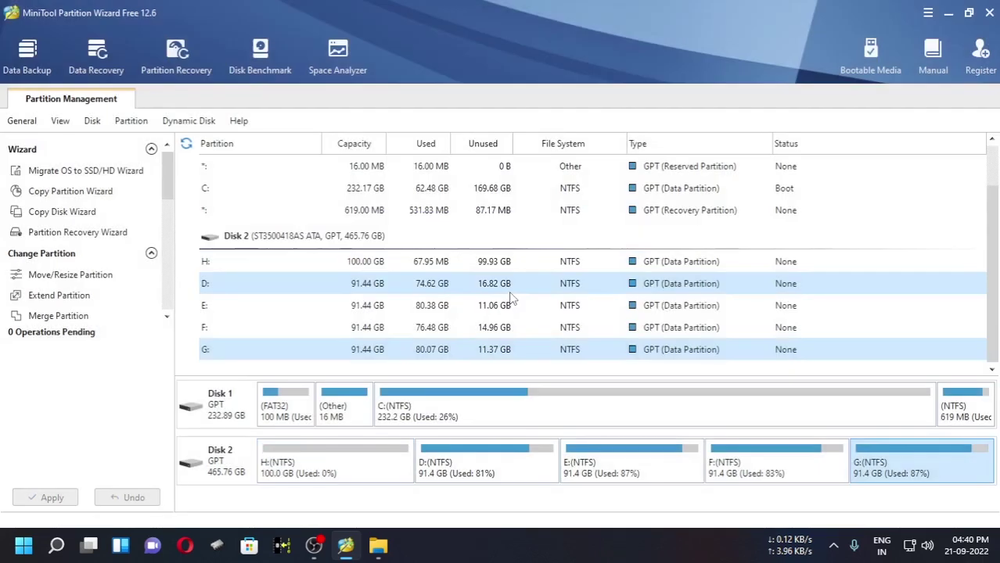
{"action": "left_click", "coordinate": [346, 468]}
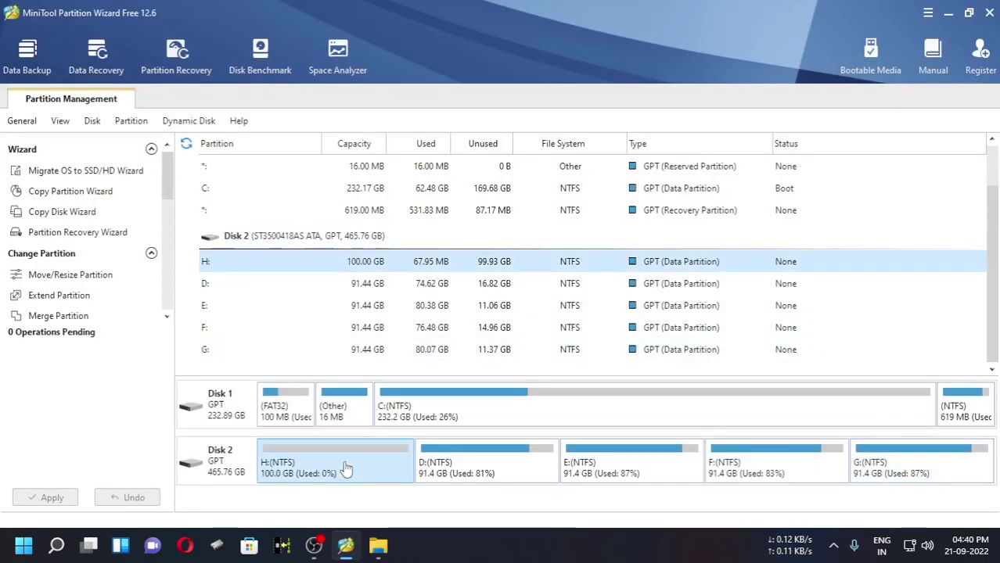
Check the new Local Disk (H:) in This PC, then quit MiniTool Partition Wizard
{"action": "left_click", "coordinate": [378, 547]}
{"action": "left_click", "coordinate": [696, 258]}
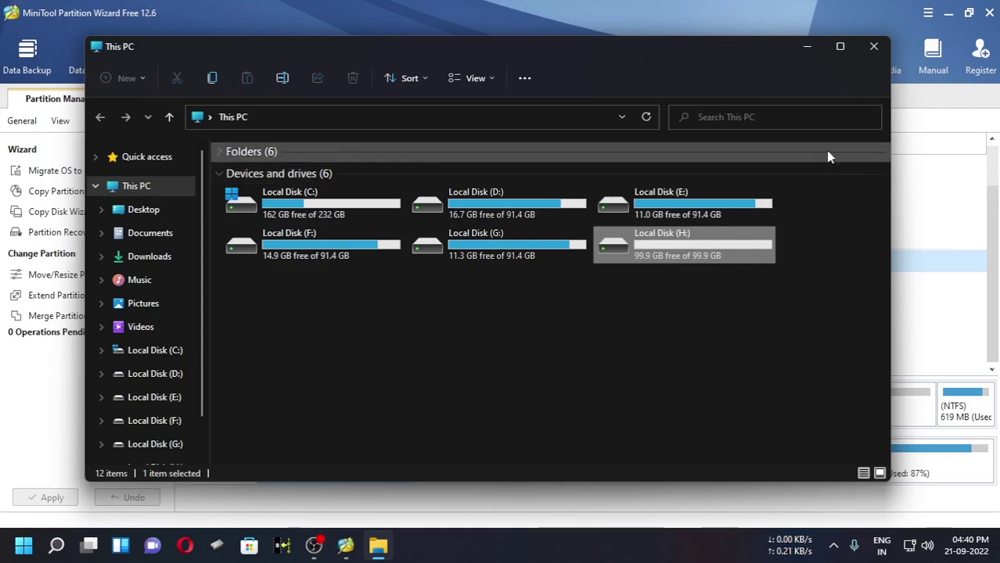
{"action": "left_click", "coordinate": [856, 8]}
{"action": "left_click", "coordinate": [988, 13]}
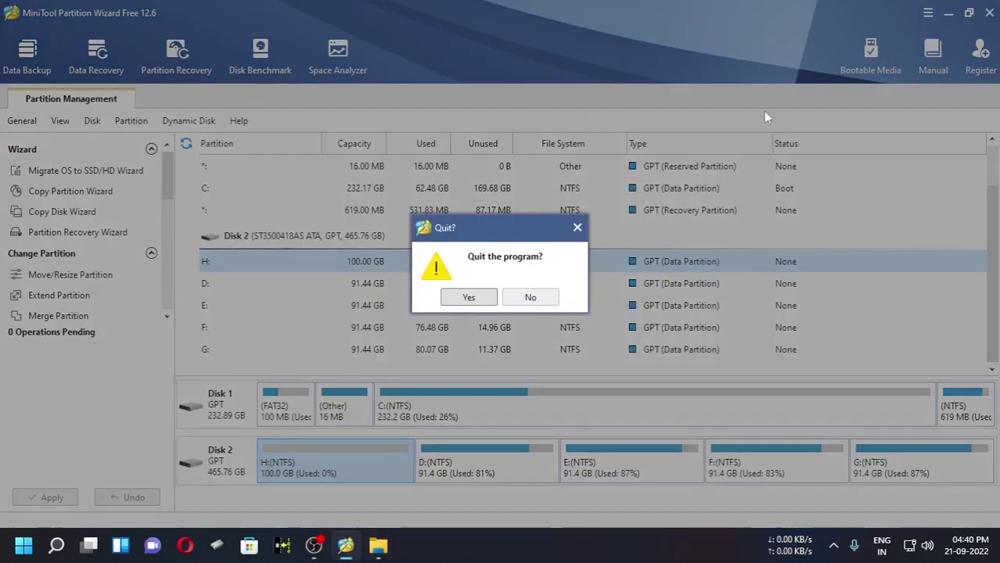
{"action": "left_click", "coordinate": [485, 298]}
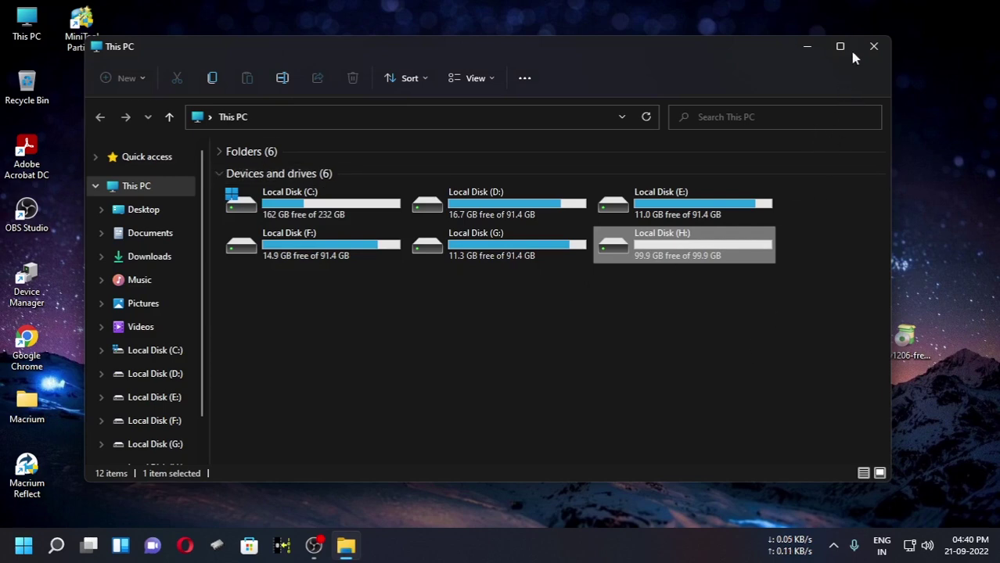
Close This PC and bring up the Start menu's power options
{"action": "left_click", "coordinate": [873, 49]}
{"action": "left_click", "coordinate": [24, 545]}
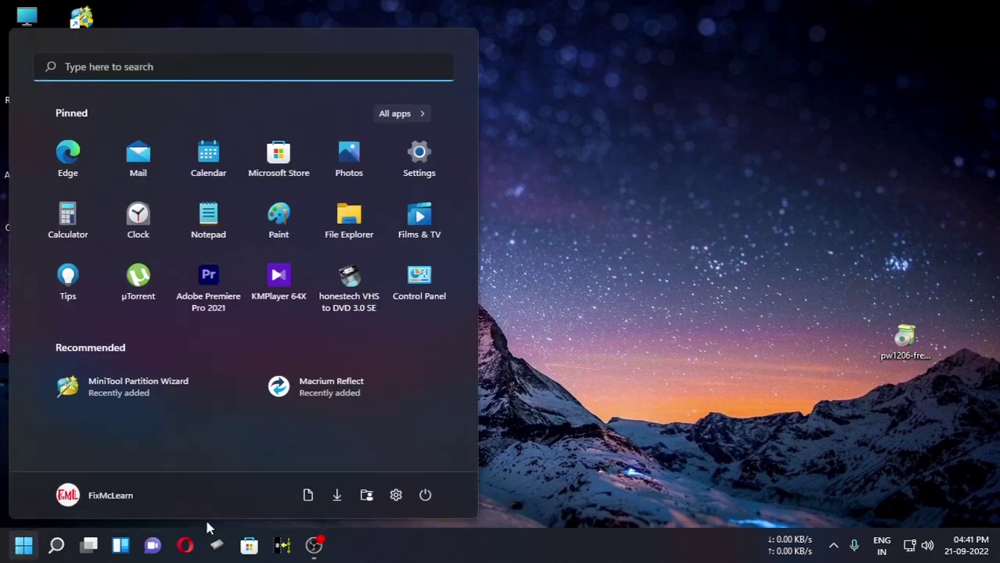
{"action": "left_click", "coordinate": [432, 494]}
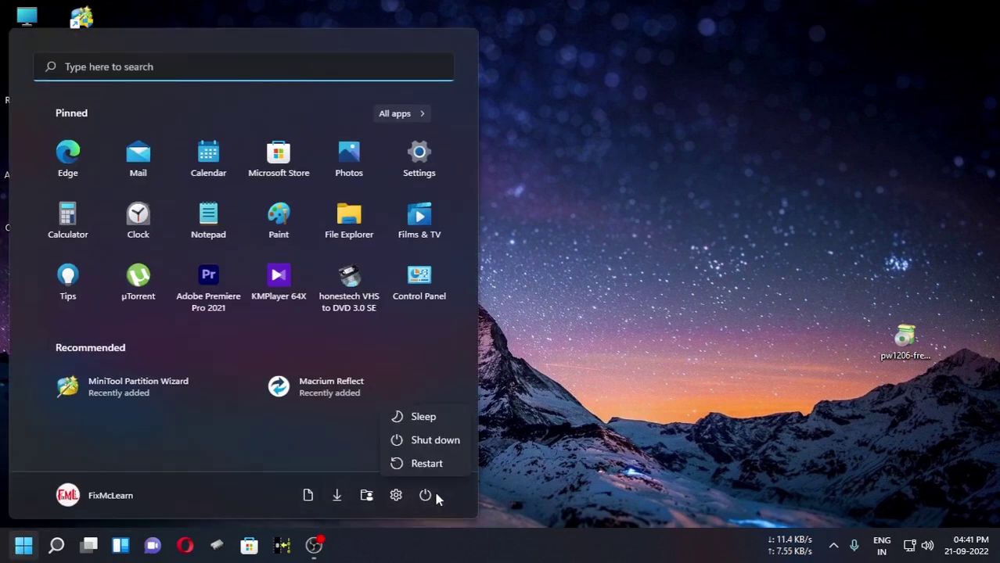